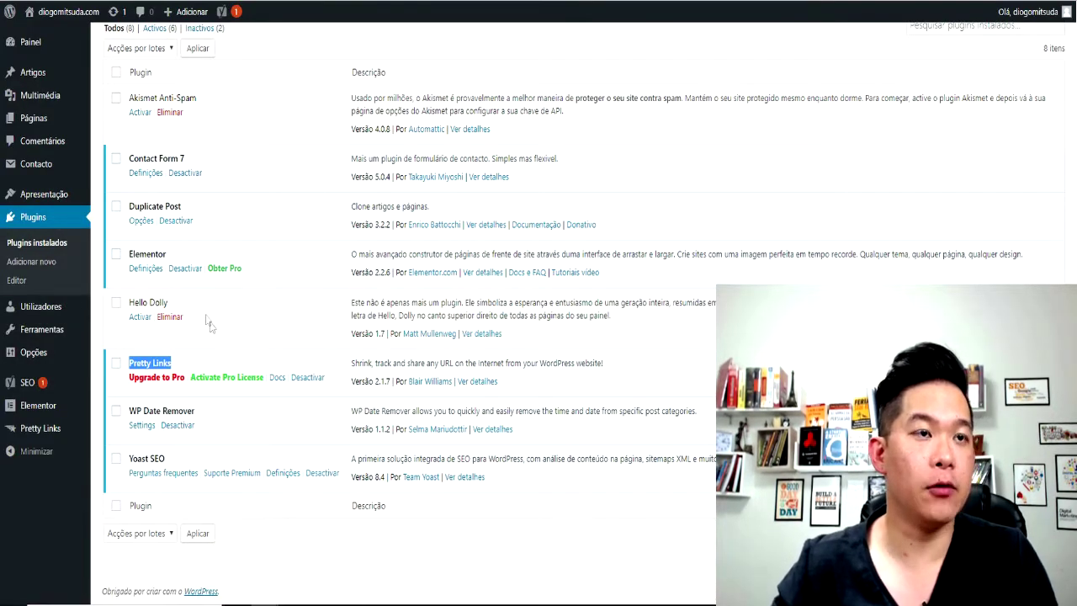
Open the settings of the WP Date Remover plugin from the installed plugins list.
drag(225, 414, 134, 410)
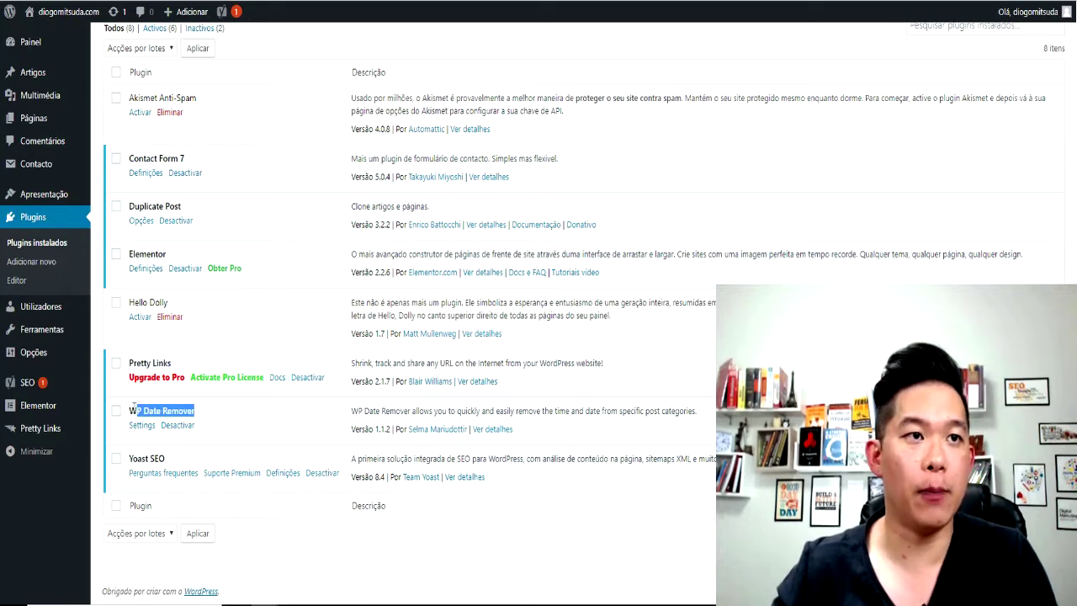
click(248, 416)
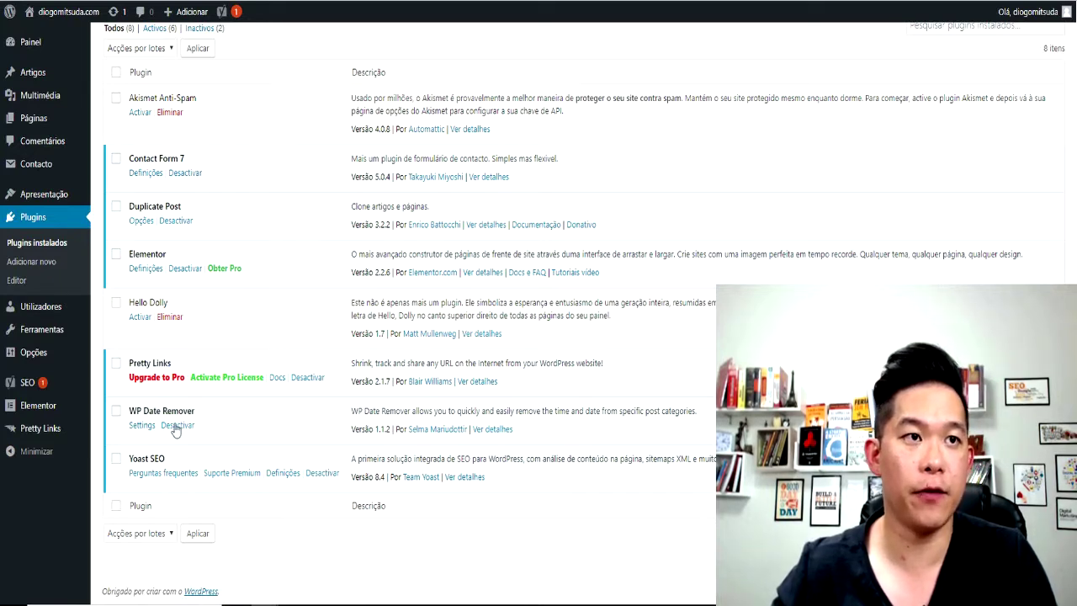
right_click(148, 430)
click(166, 434)
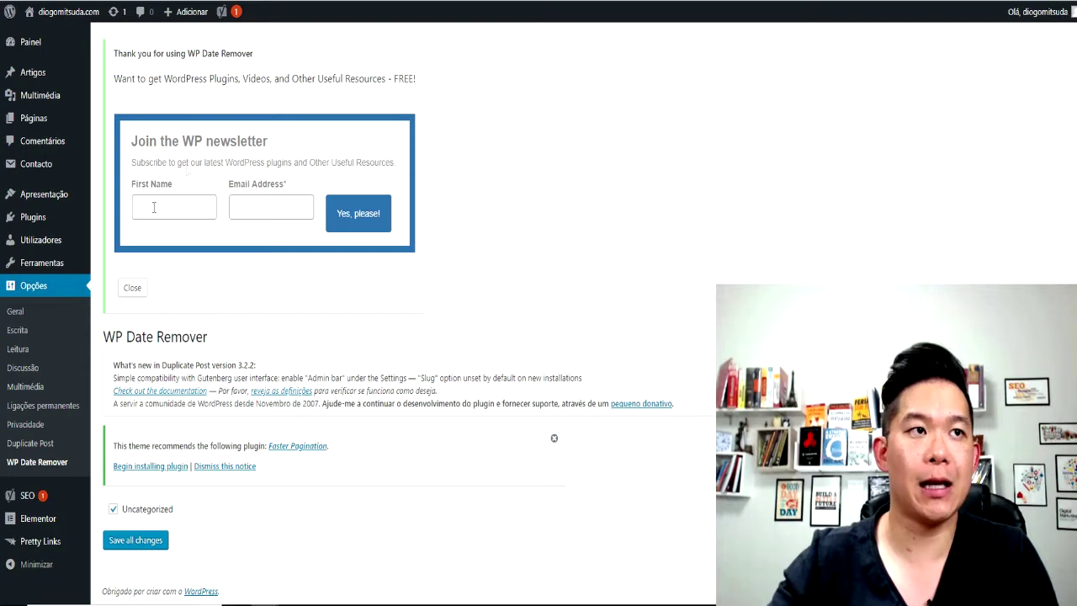
Search for WP Date Remover among the plugins available to add, and reopen its settings from the installed plugins.
right_click(51, 223)
click(369, 323)
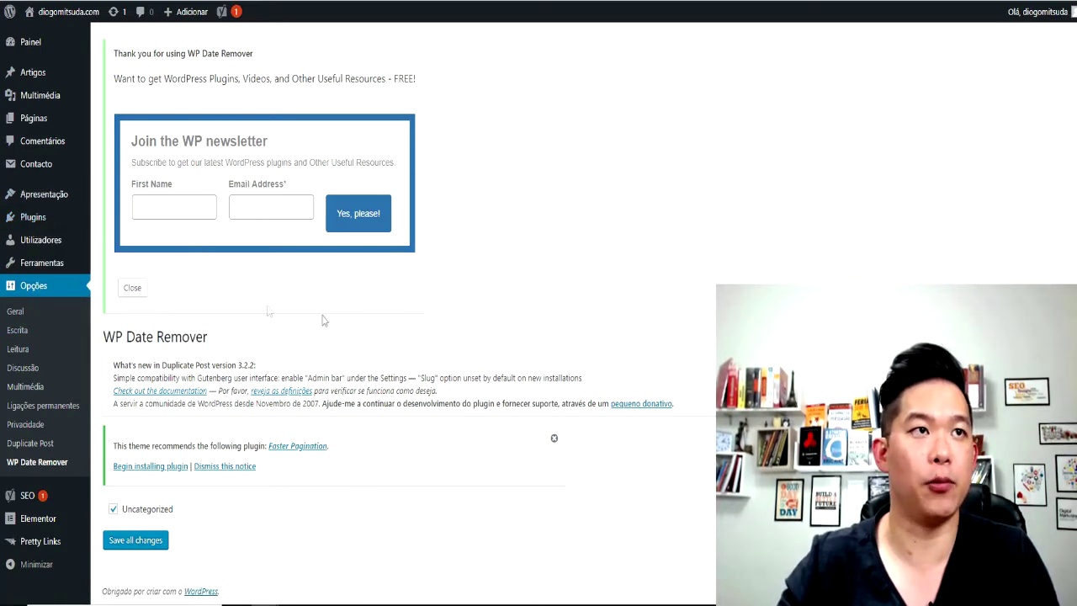
mouse_move(49, 219)
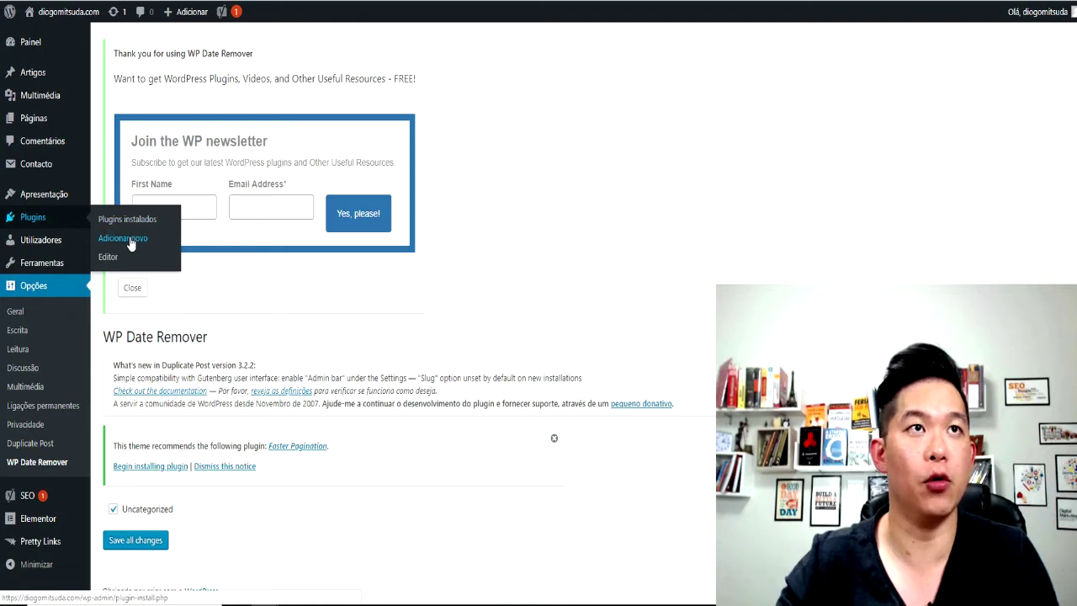
click(130, 243)
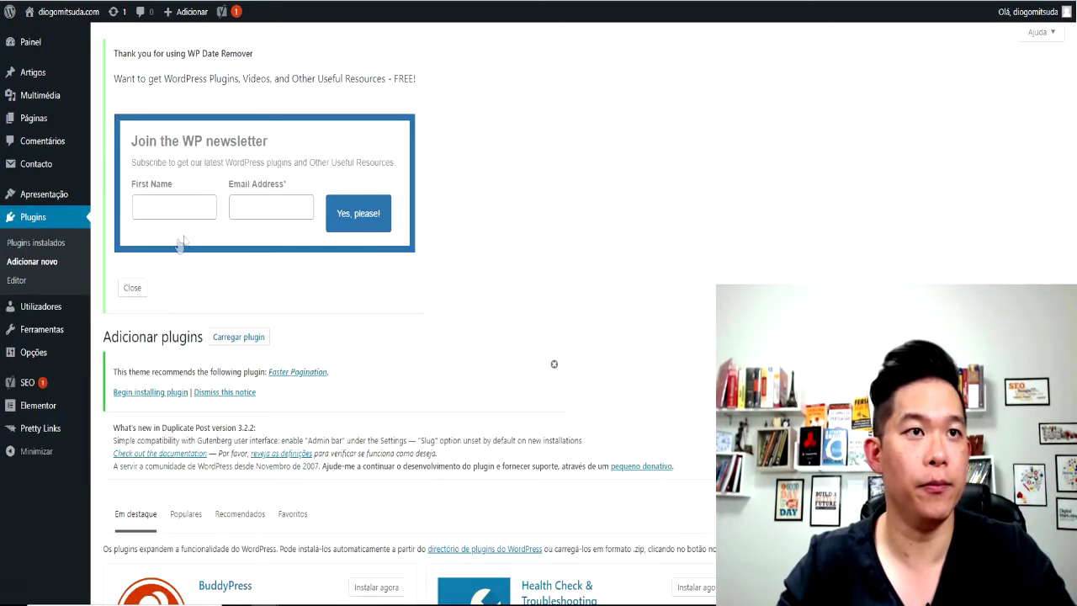
scroll(306, 290, down, 5)
click(938, 111)
text(wp dete remover)
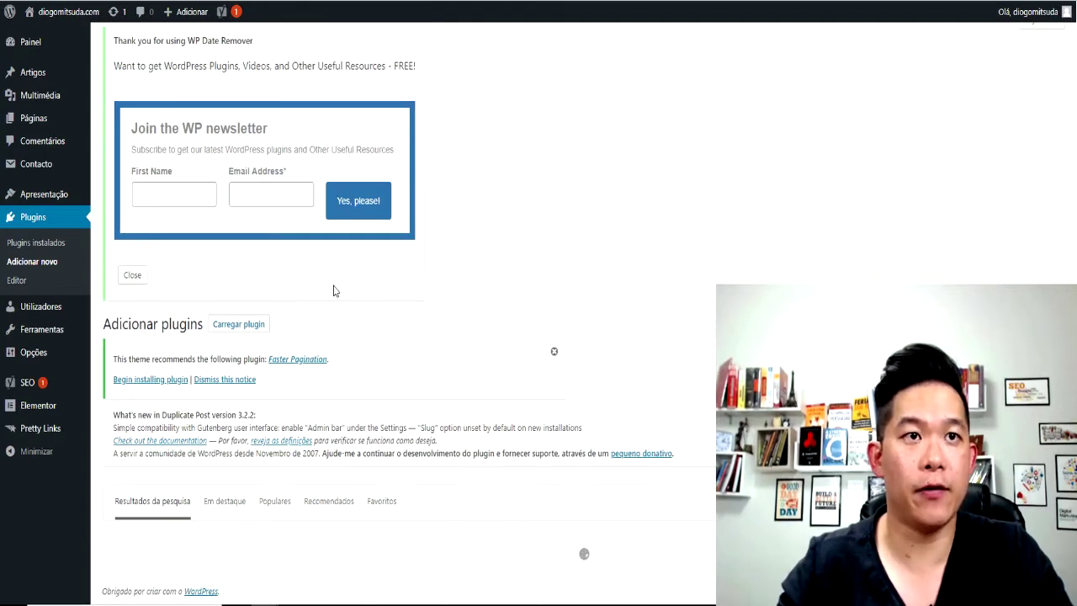
scroll(354, 293, down, 5)
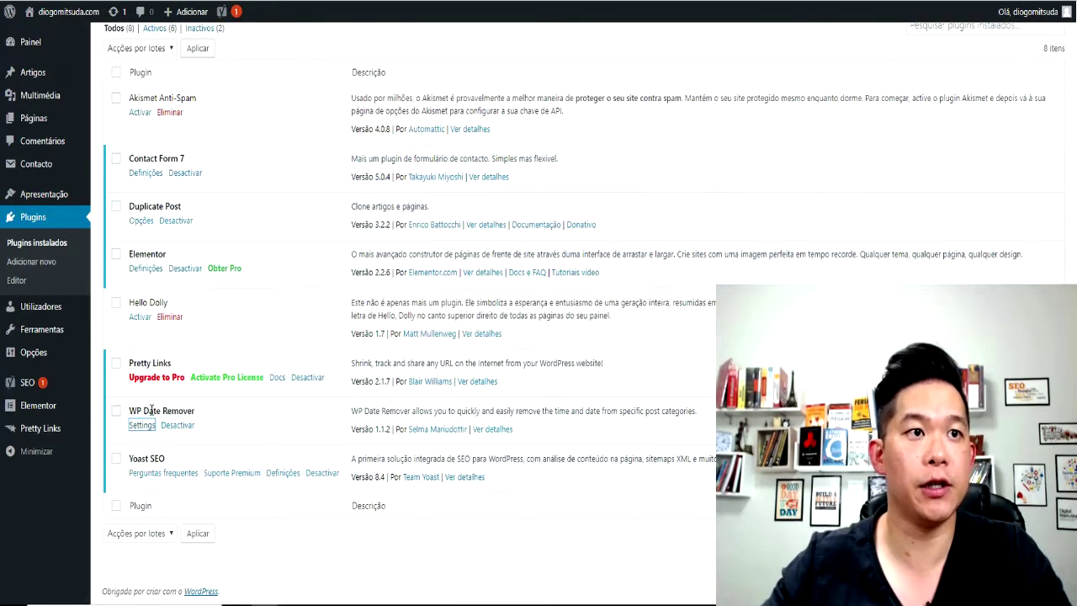
click(141, 426)
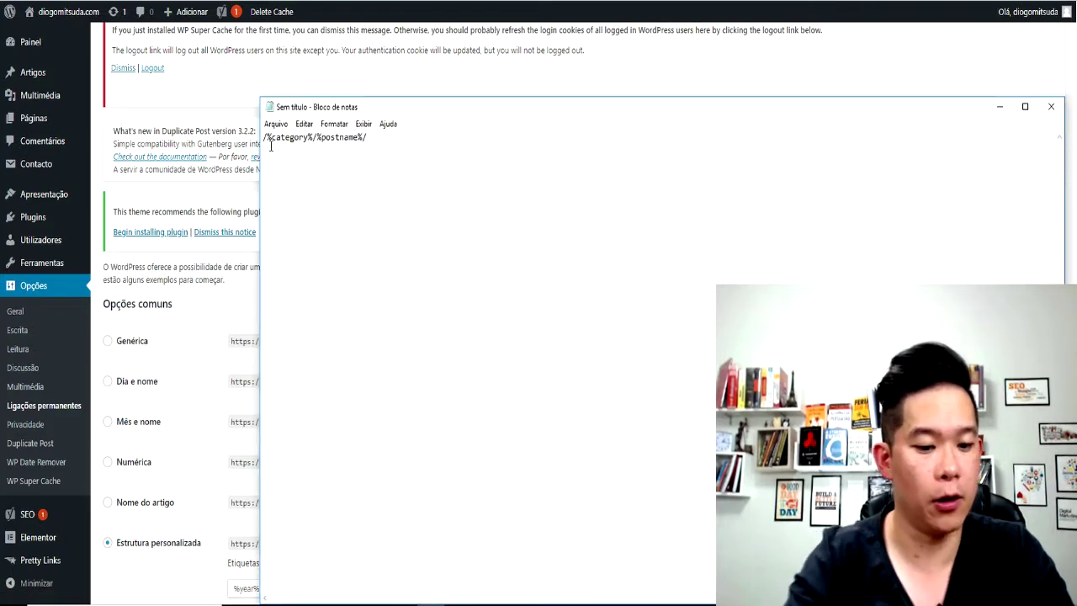
Add the heading "link permanent" and a blank line above /%category%/%postname%/ in the Notepad note, and return to the browser.
text(link permanent)
key(Return)
key(Return)
click(326, 145)
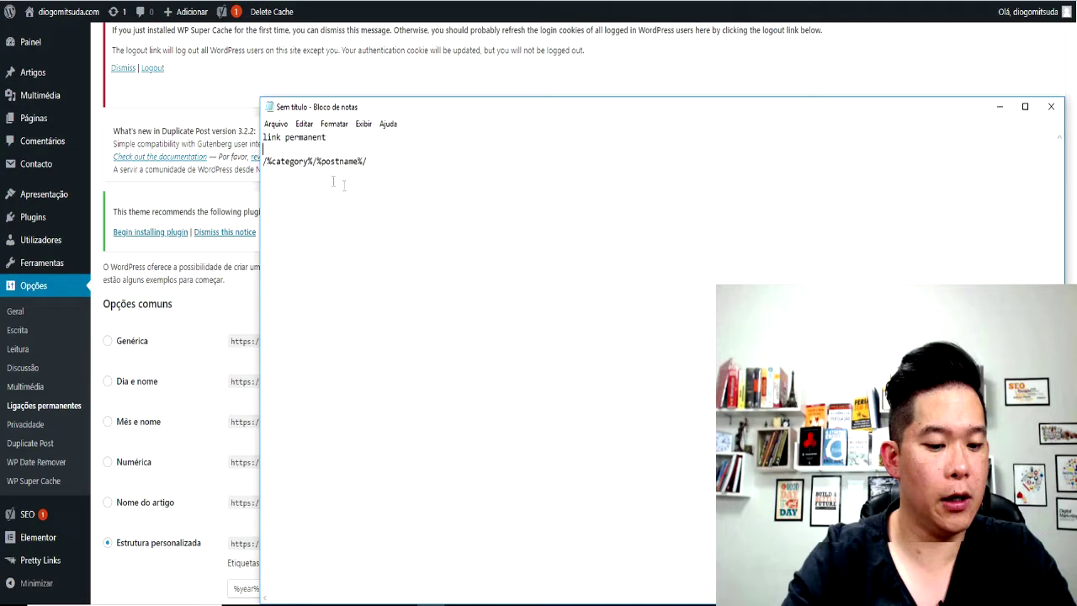
click(220, 202)
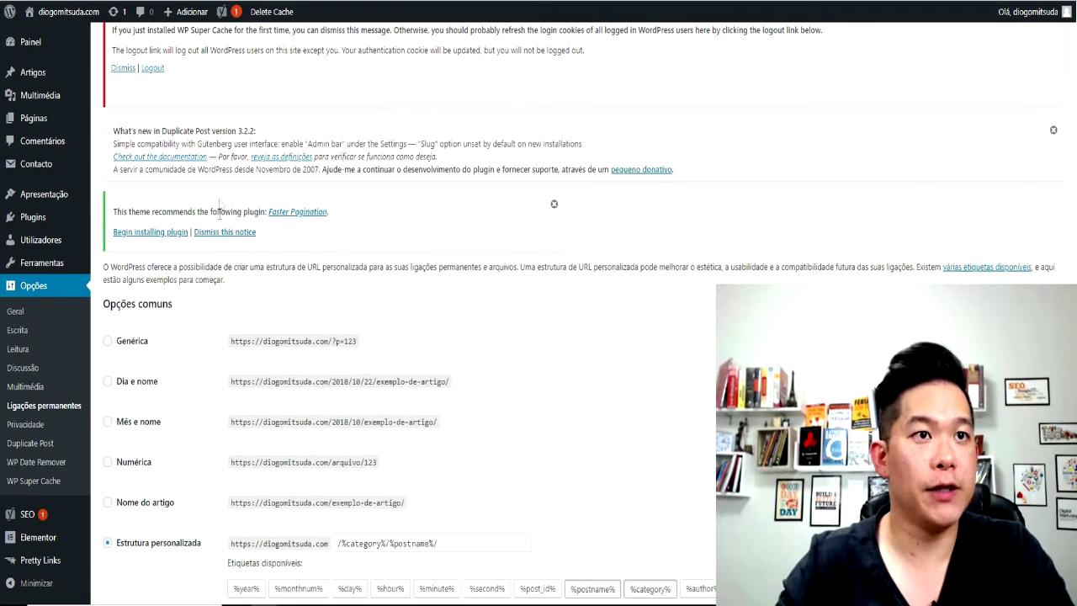
Examine the category and postname parts of the custom structure in the permalink settings.
scroll(236, 257, down, 2)
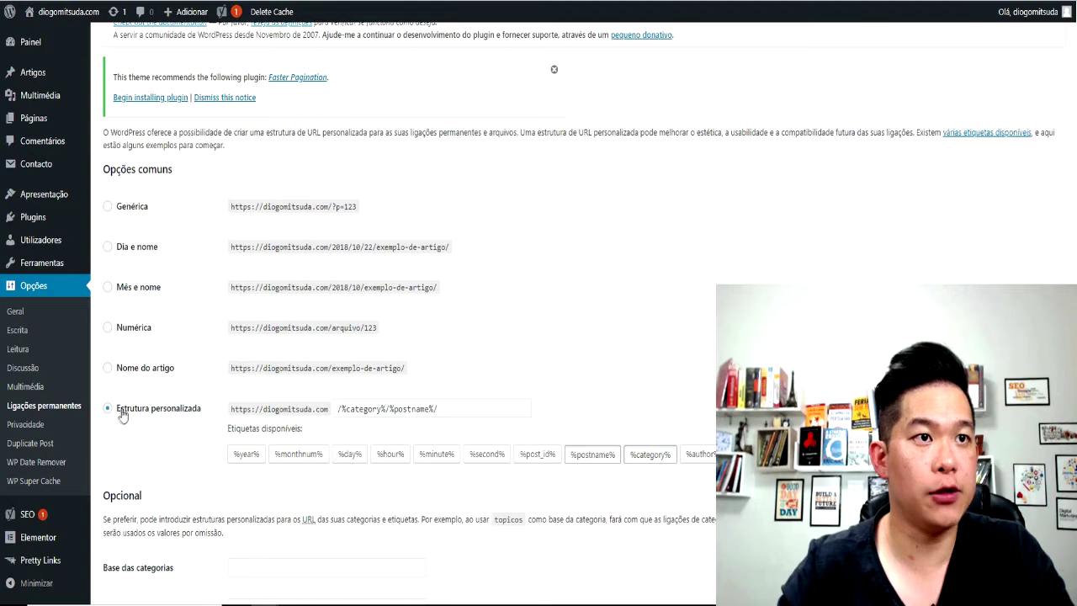
click(439, 408)
drag(439, 408, 340, 407)
click(346, 408)
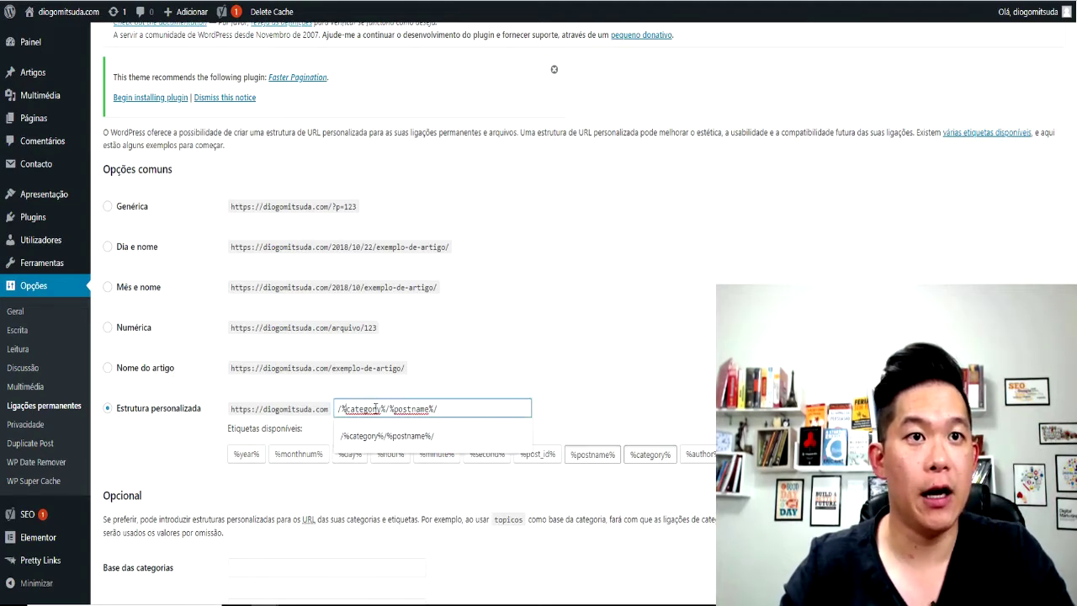
drag(386, 409, 461, 407)
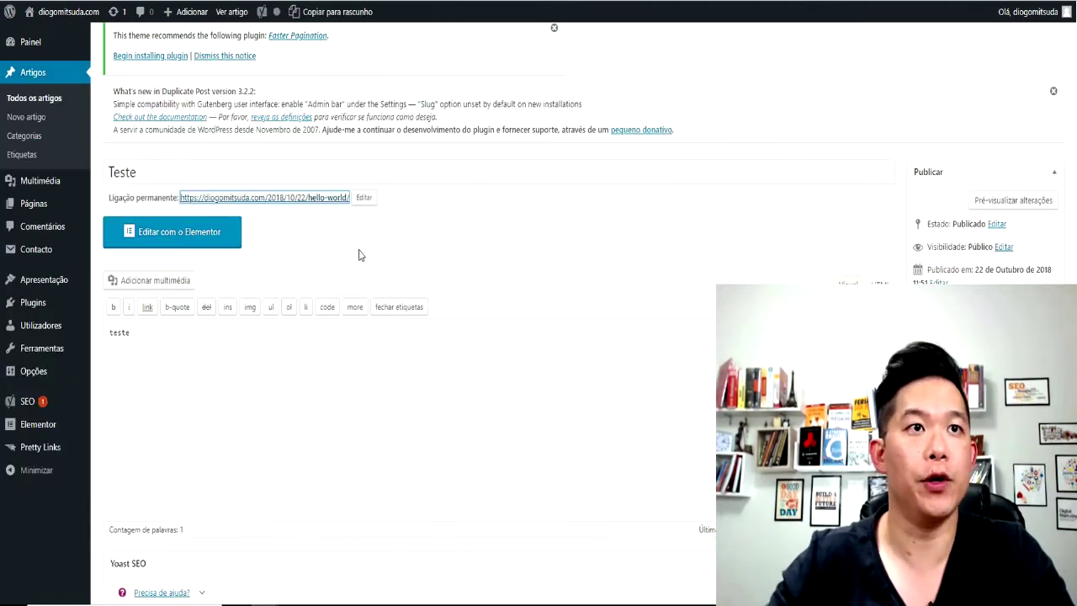
Update the Teste article with the title "Testetesteteste" and open its permalink slug for editing.
double_click(197, 175)
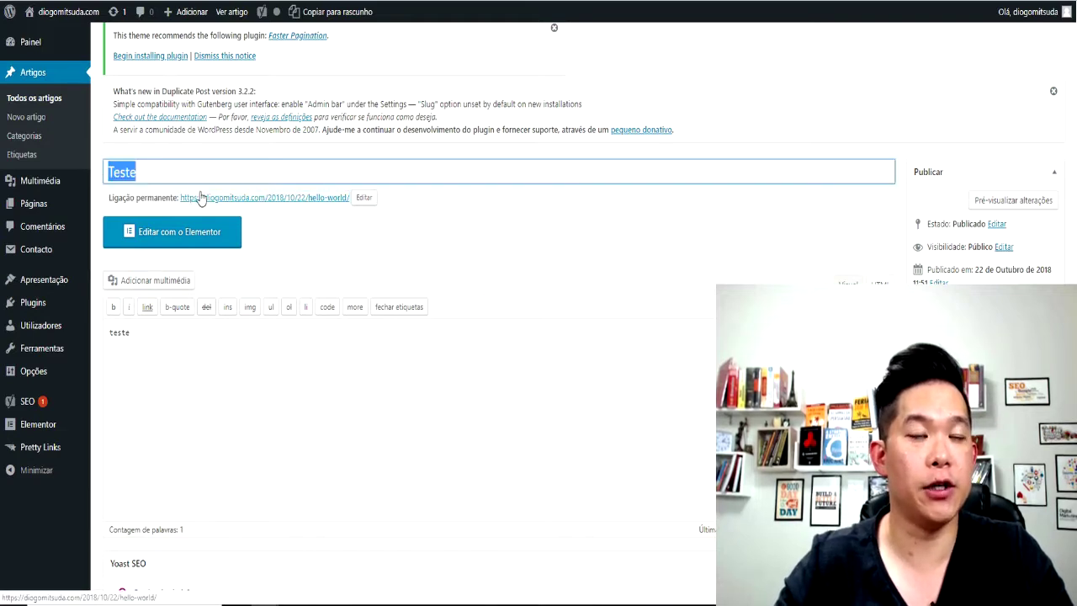
click(177, 171)
text(teste)
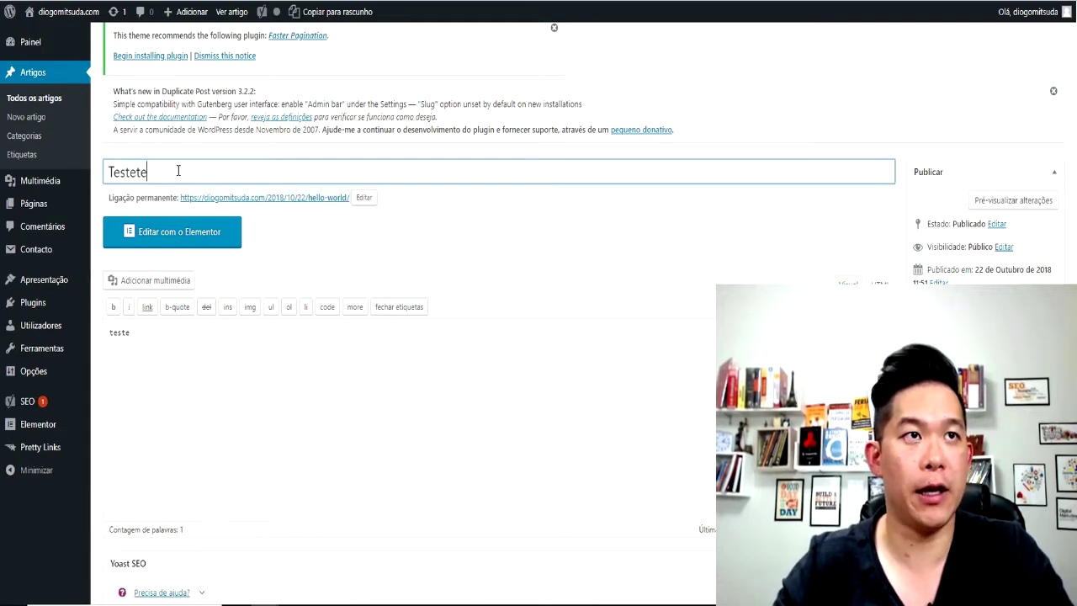
text(teste)
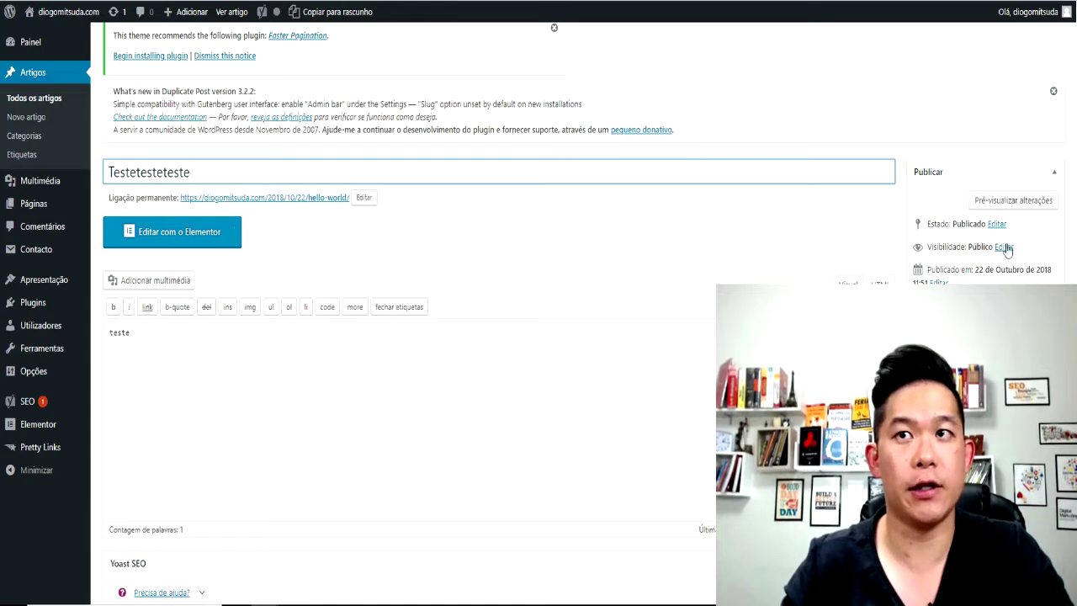
click(1007, 207)
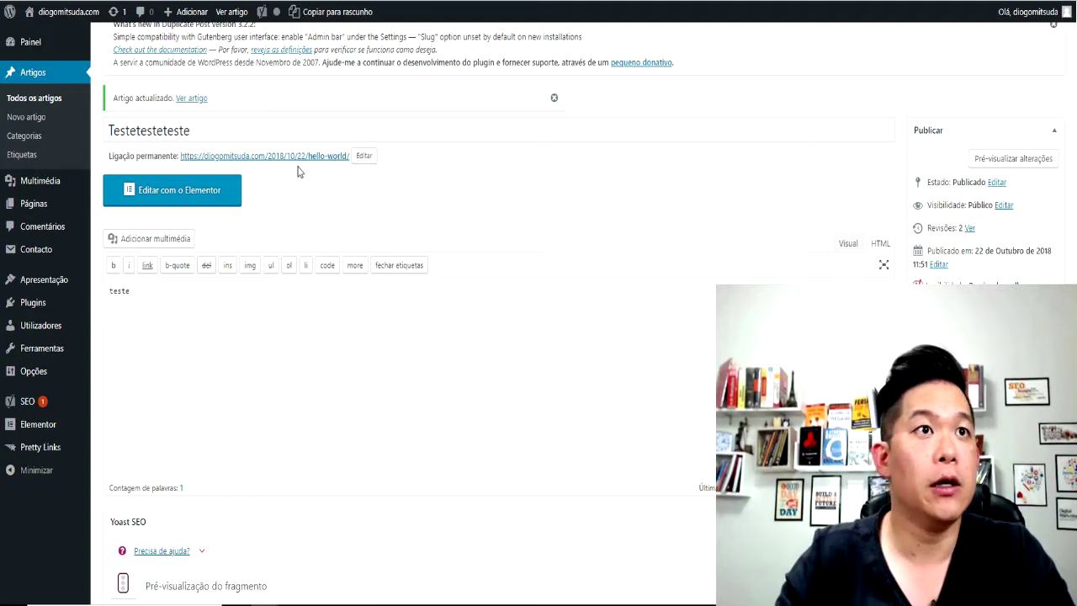
click(363, 156)
key(ctrl+a)
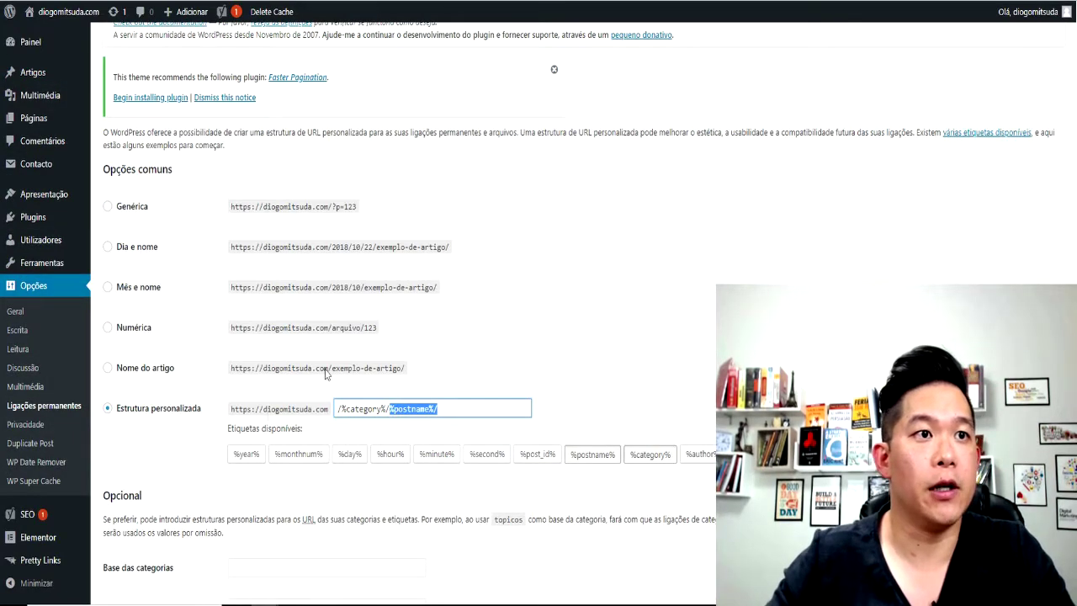
Save the permalink settings with the custom structure /%category%/%postname%/.
scroll(326, 374, down, 3)
click(148, 536)
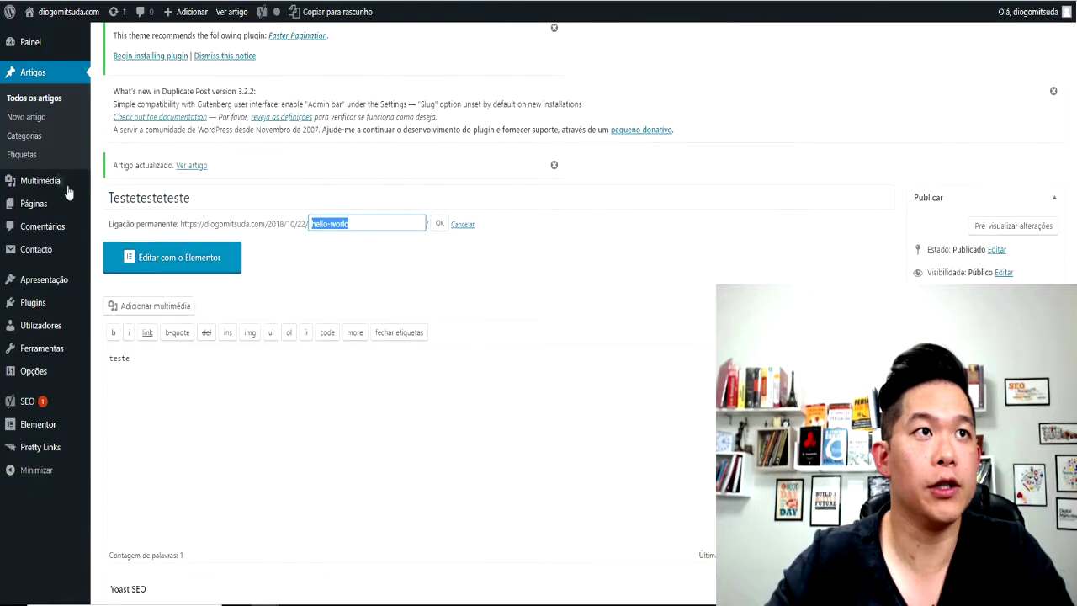
Create a new article titled "testeteste3" and publish it.
click(37, 122)
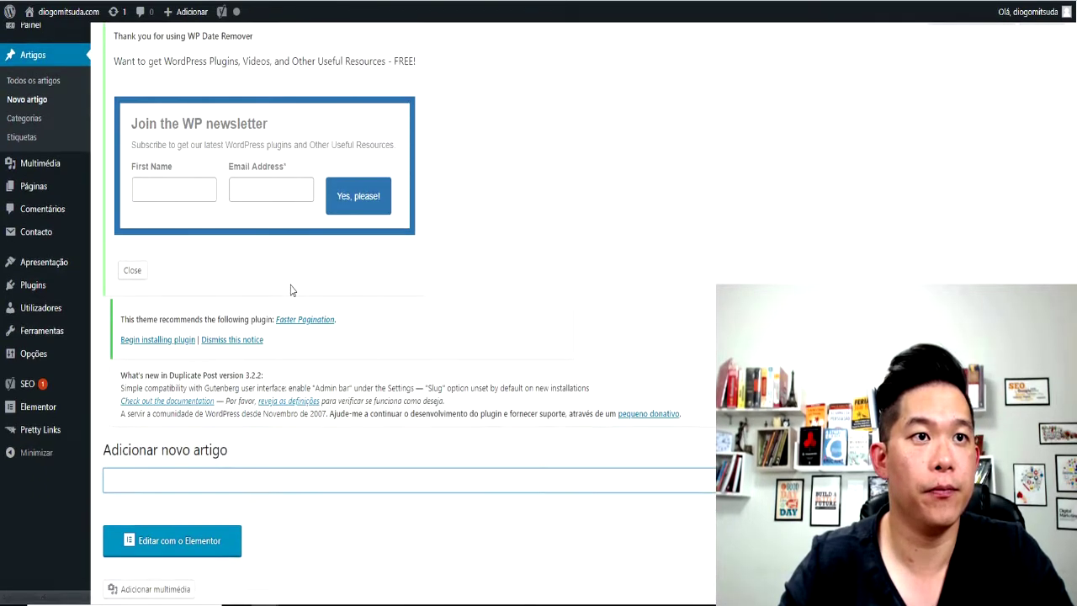
scroll(291, 286, down, 5)
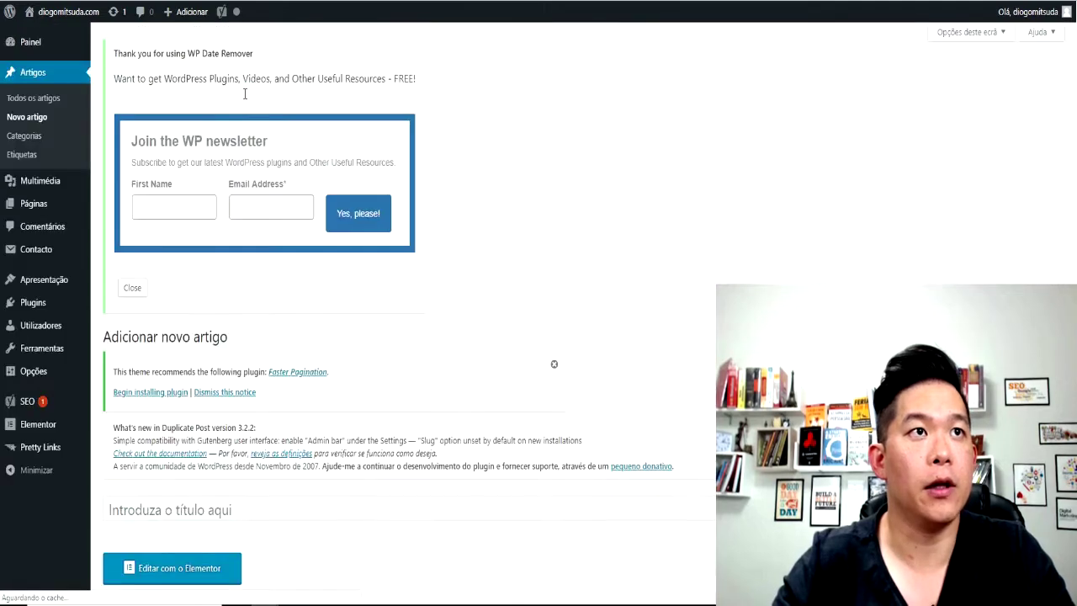
scroll(219, 327, down, 5)
click(201, 104)
text(testeteste3)
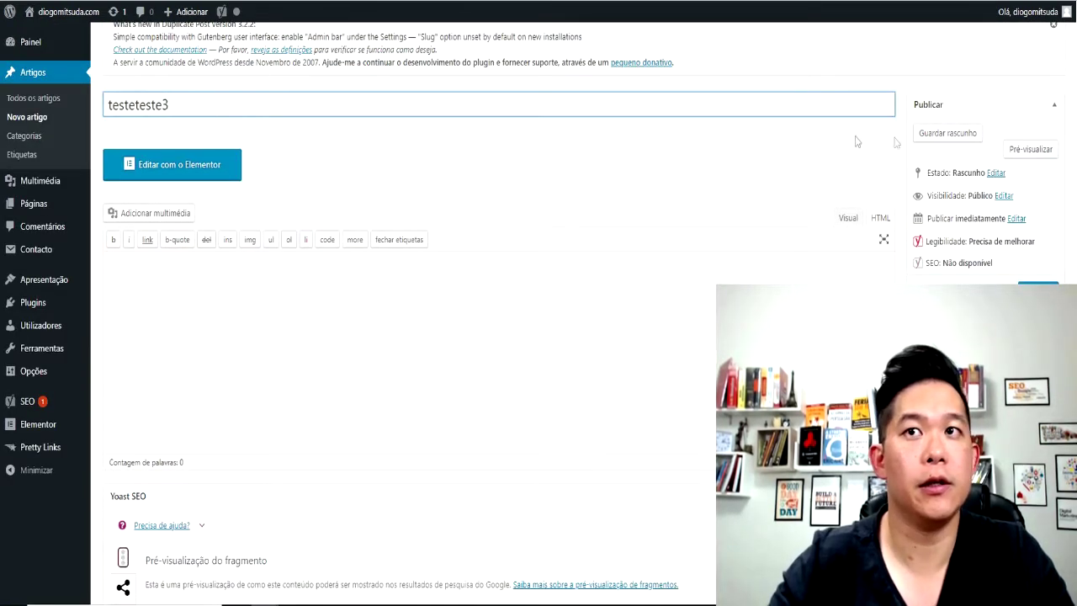
click(968, 142)
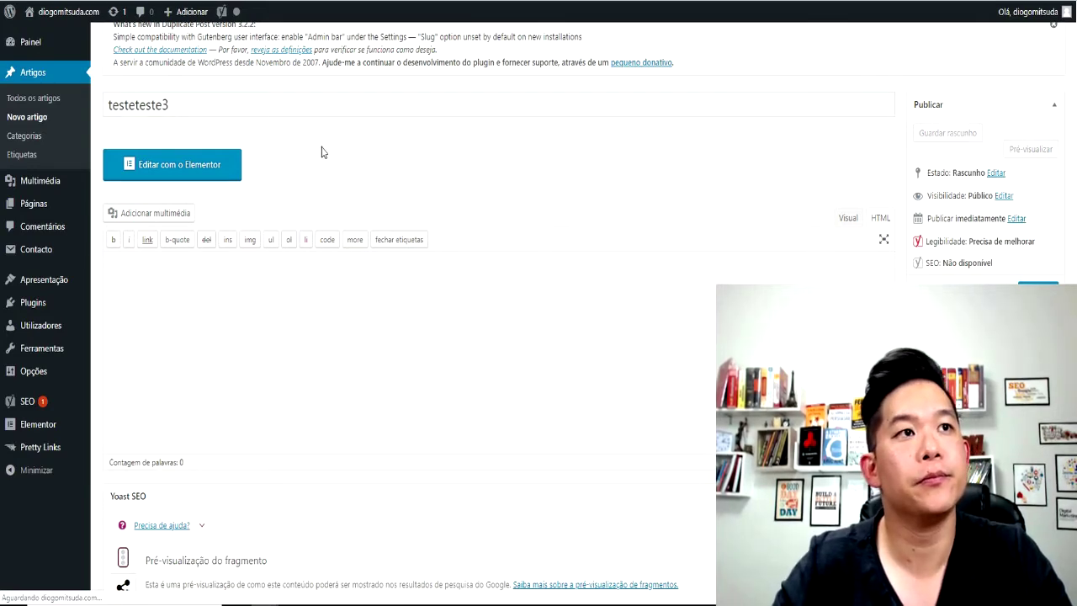
scroll(321, 152, down, 4)
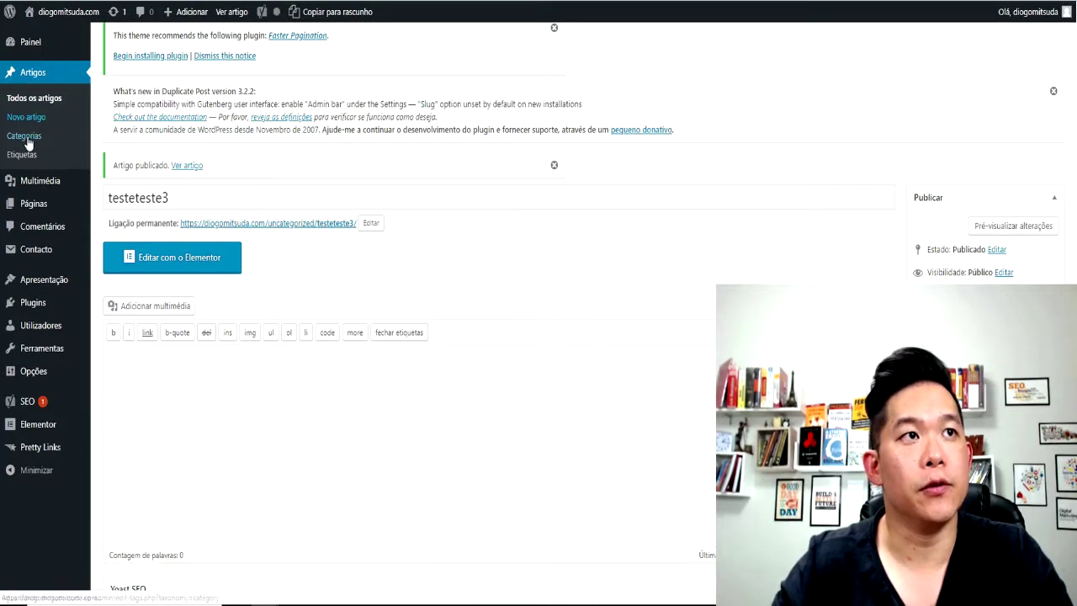
Open the testeteste3 article for editing from the list of all articles.
click(59, 119)
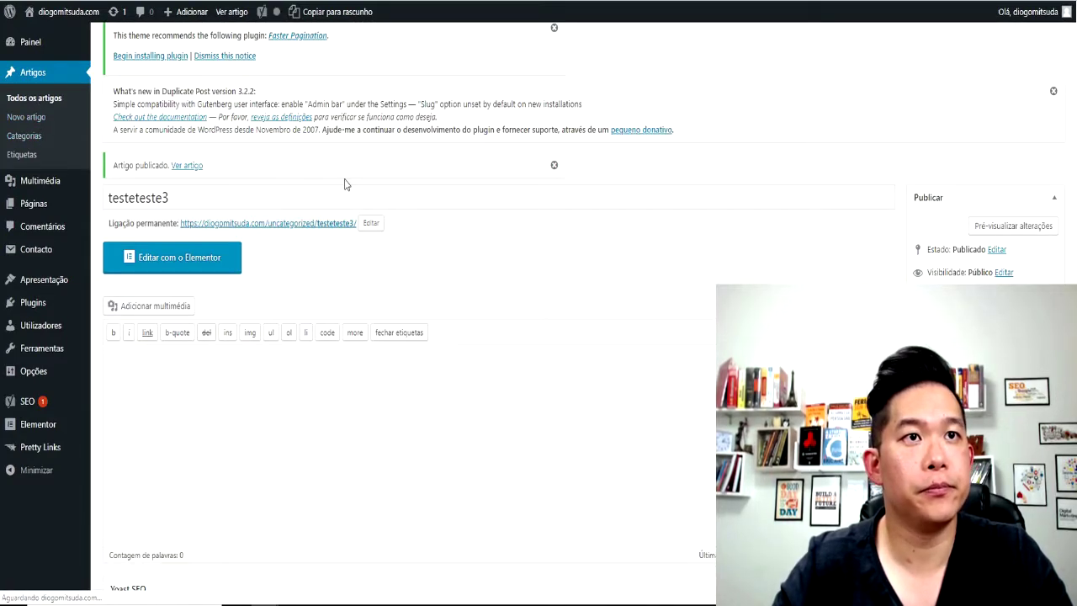
scroll(344, 183, down, 2)
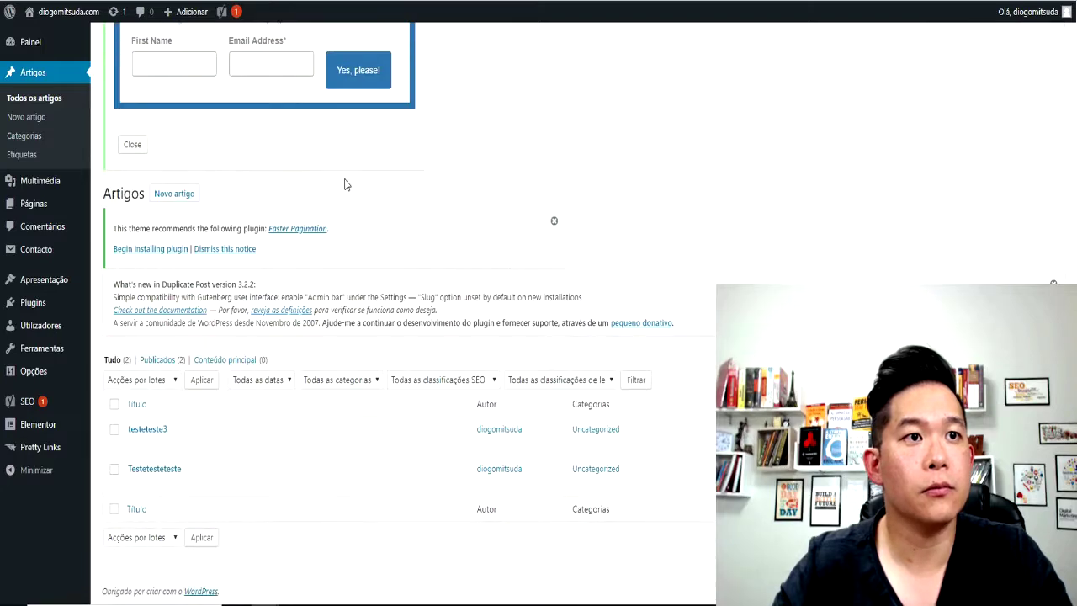
click(157, 431)
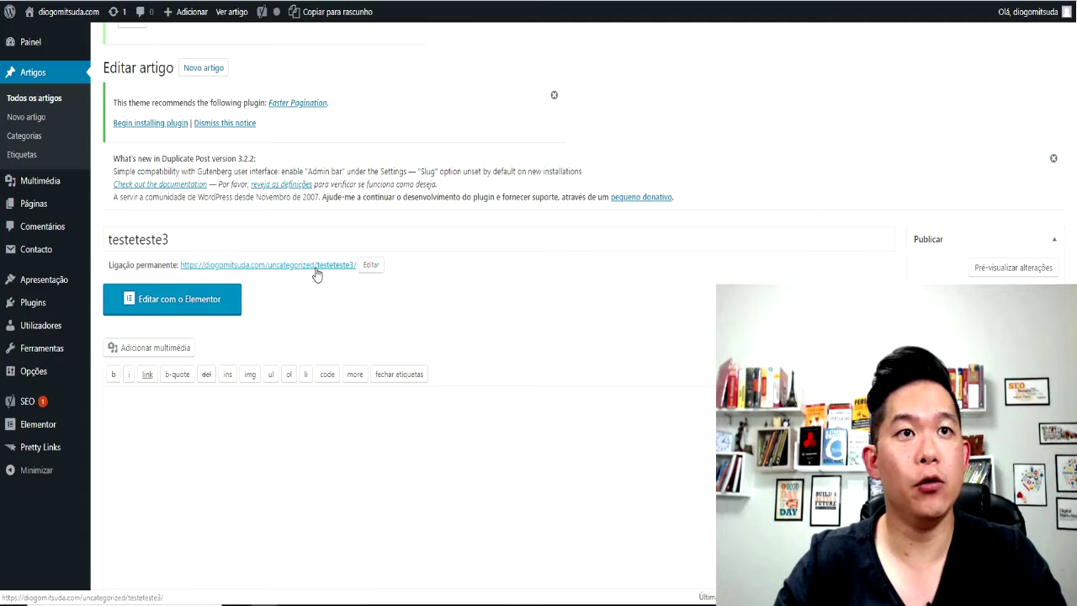
Change the article title to "Como Ganhar Dinheiro Pela Internet" and update the article.
drag(119, 239, 67, 258)
key(Left)
text(C)
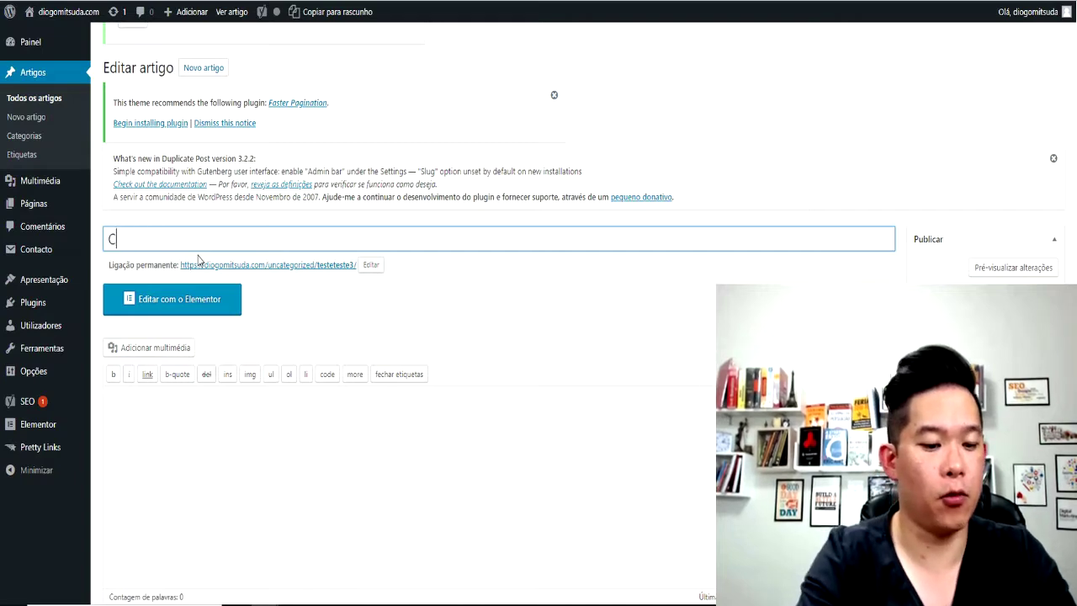
text(mo G)
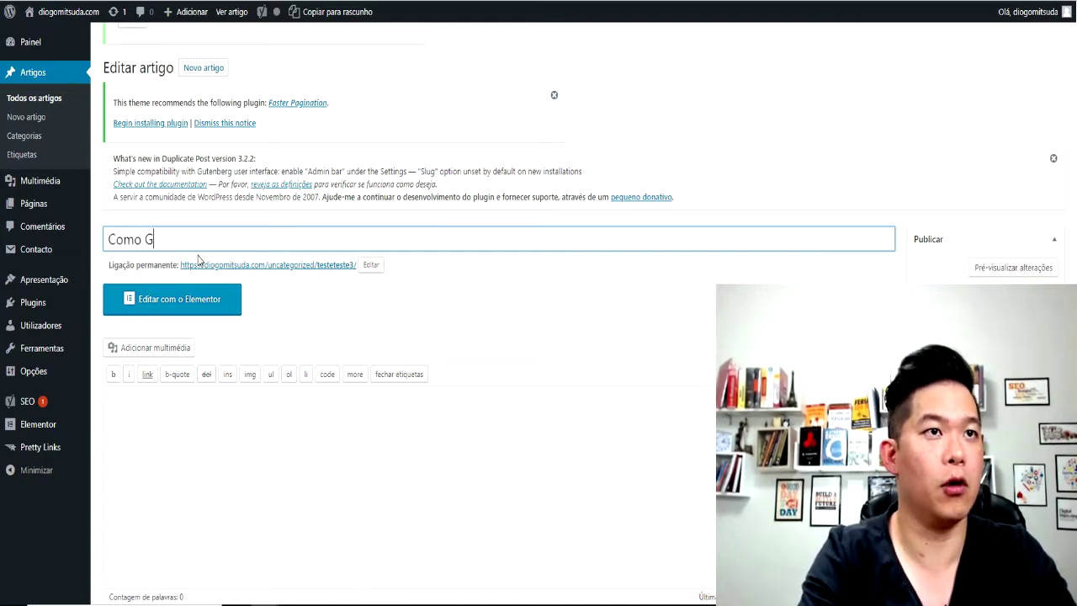
text(anhar Dinheiro Plea)
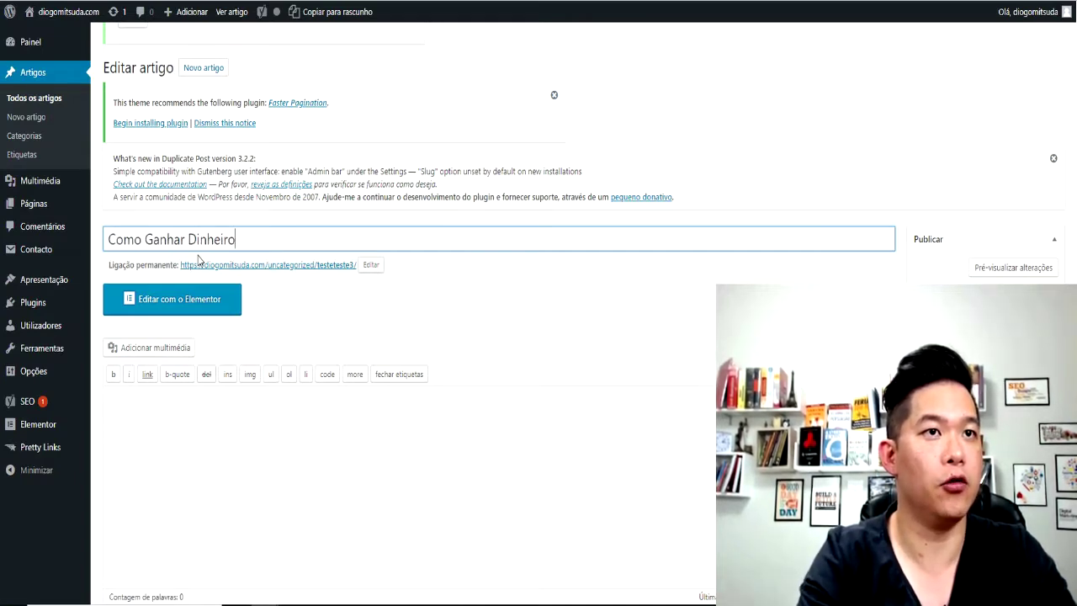
key(BackSpace)
key(BackSpace)
text(ela Internet)
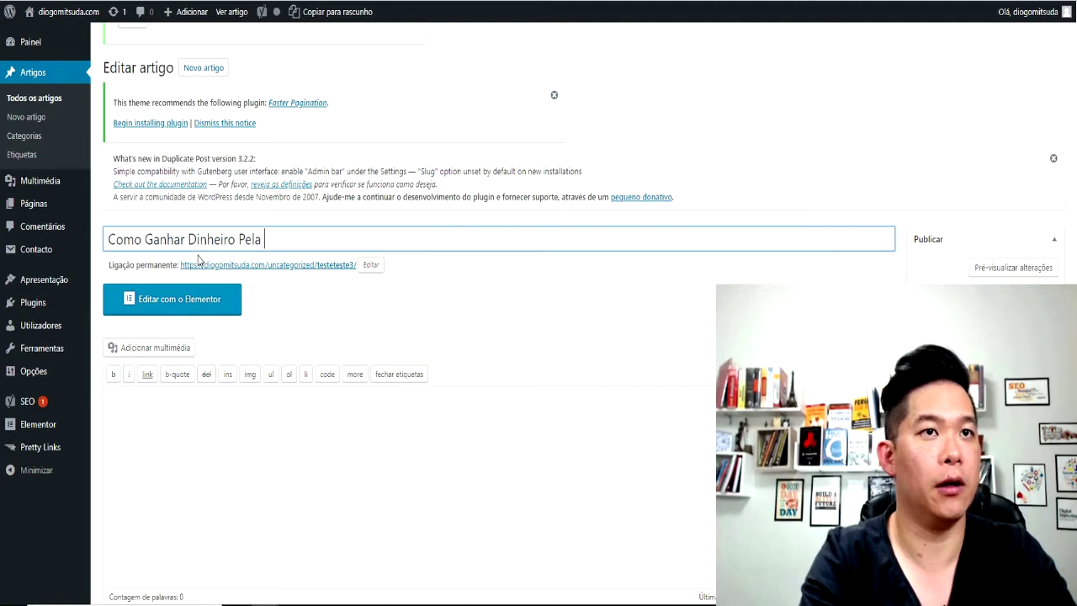
click(452, 224)
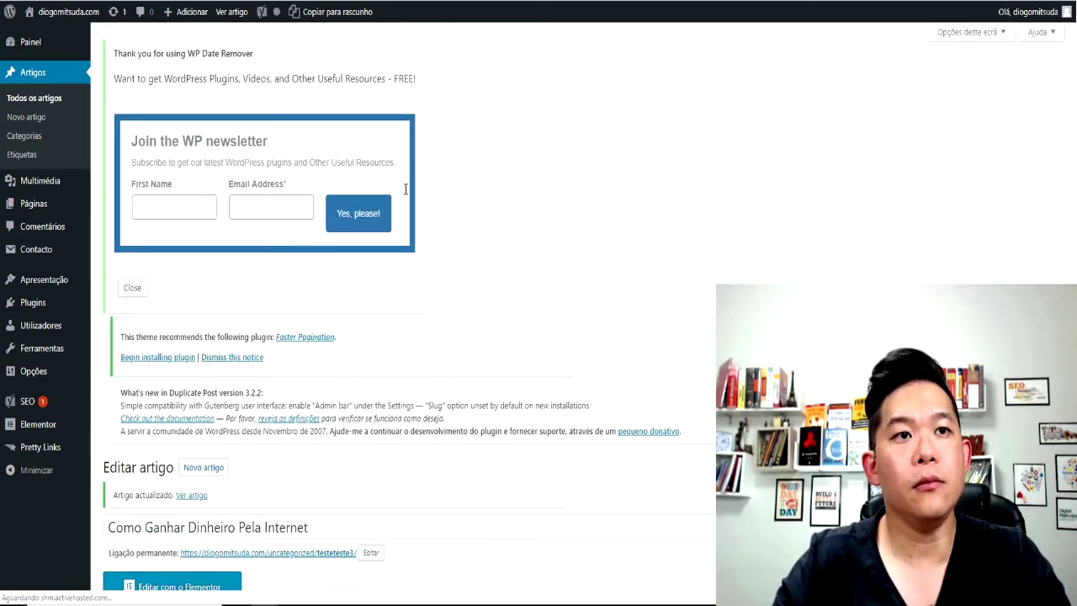
Set the article's permalink slug to "como-ganhar-dinheiro-pela-internet" to match its title.
click(356, 226)
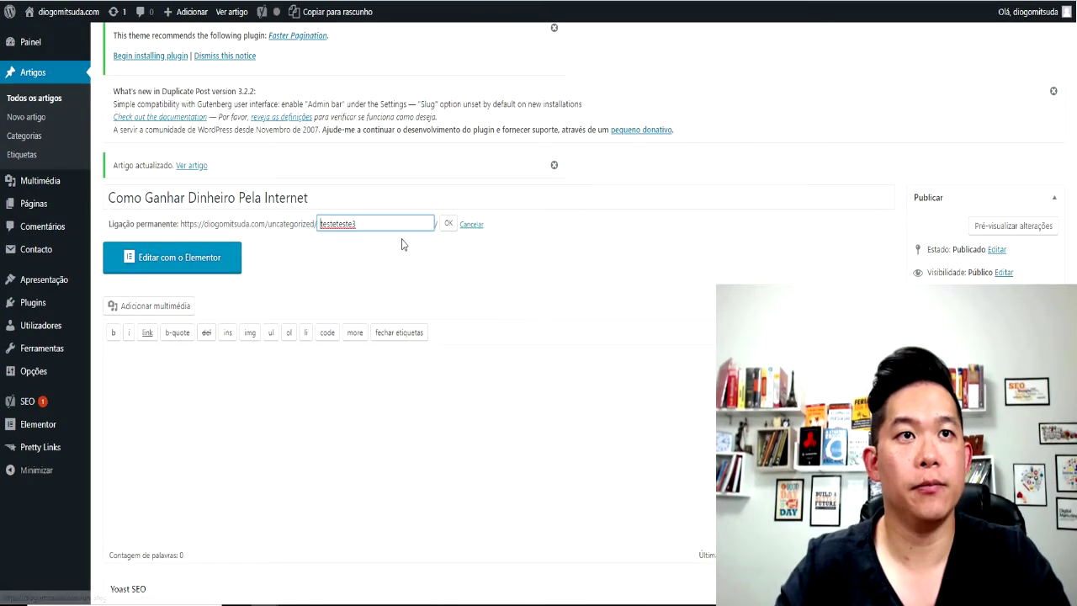
drag(389, 224, 266, 225)
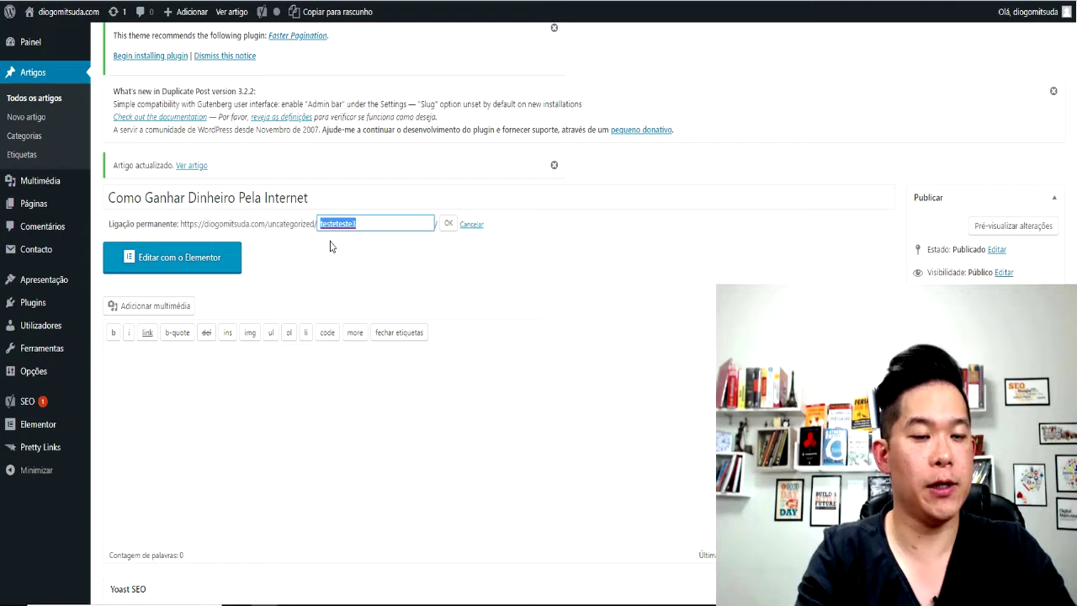
text(como-ganhar-dinheiro-)
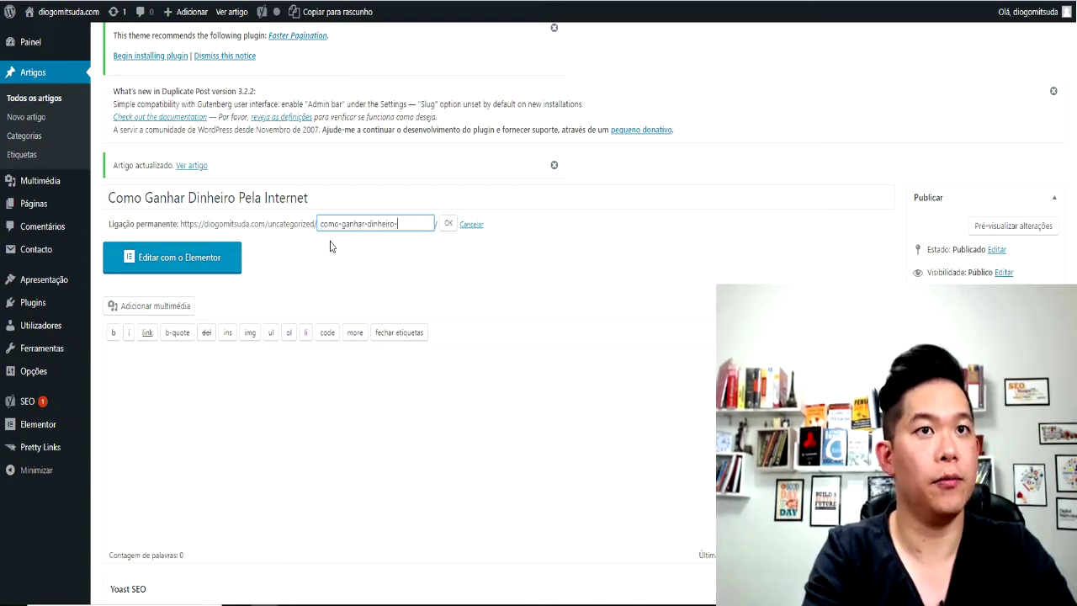
text(pela-internet)
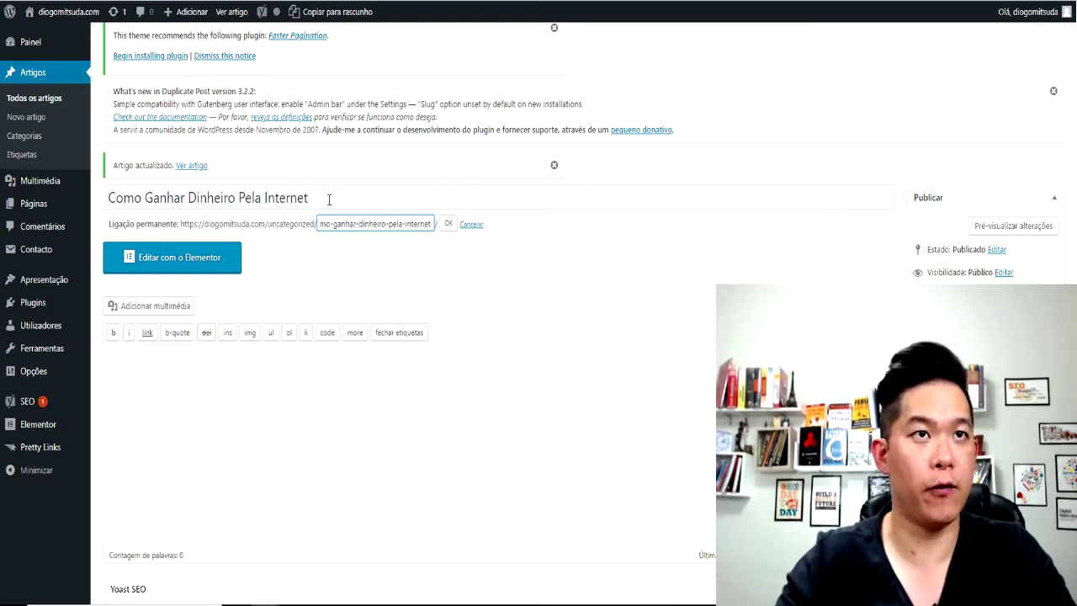
drag(321, 198, 61, 205)
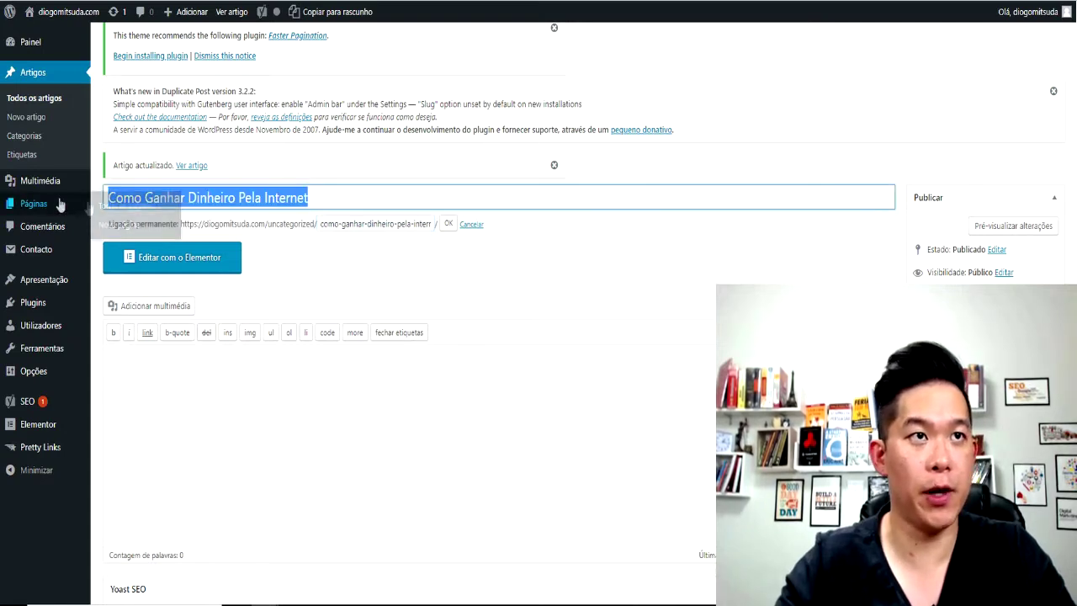
click(385, 223)
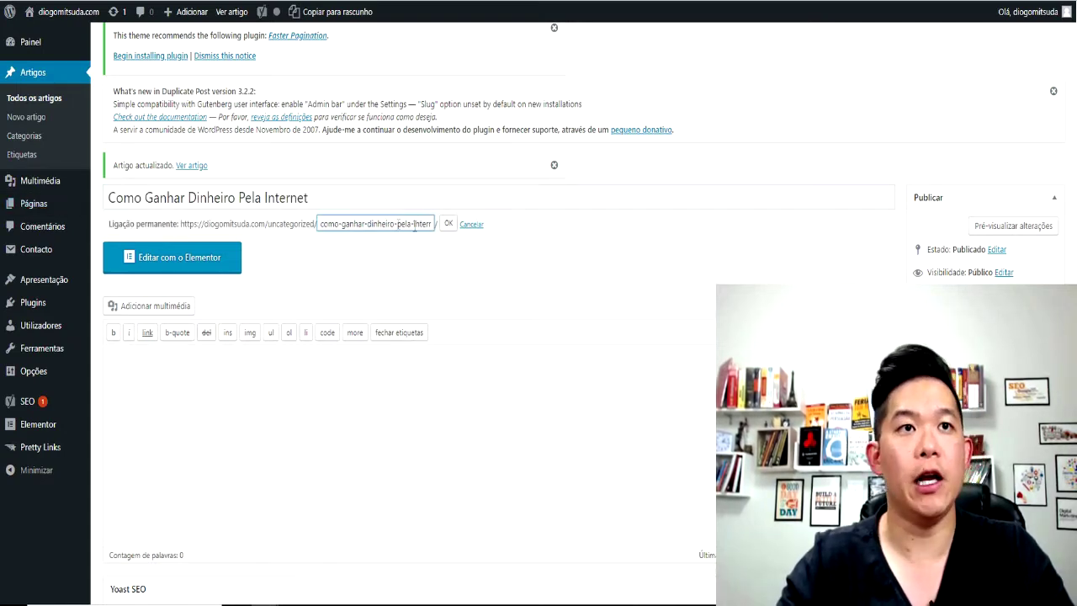
drag(379, 224, 323, 225)
click(448, 227)
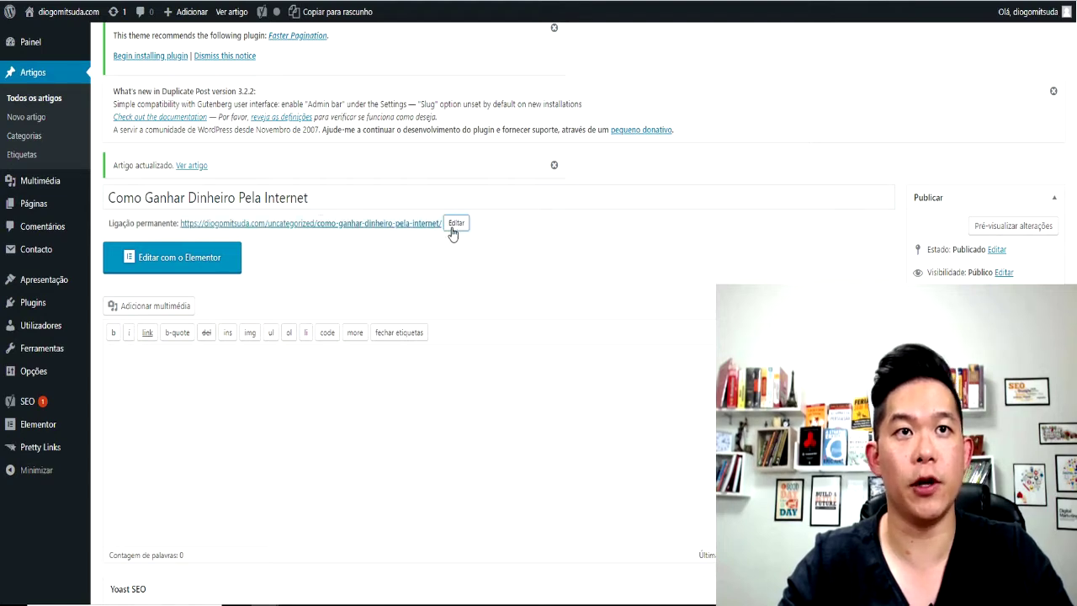
triple_click(314, 198)
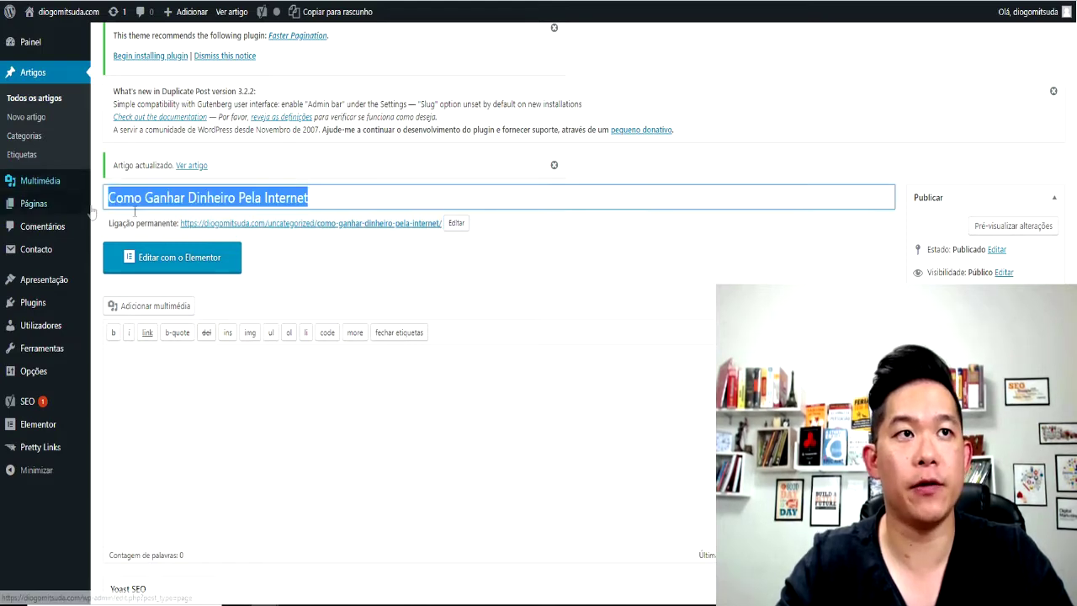
click(456, 251)
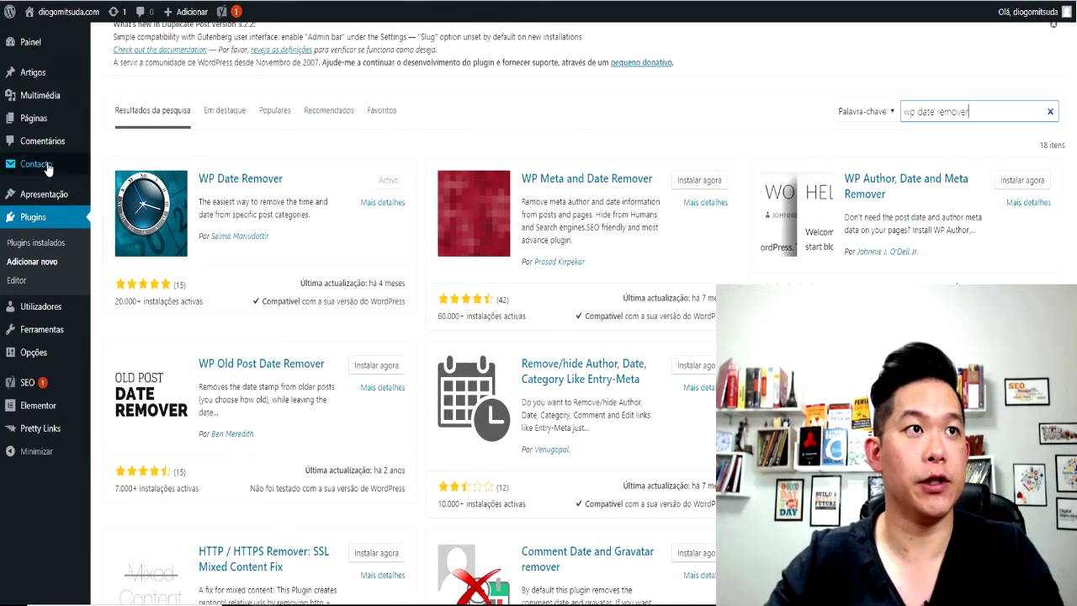
Open the permalink settings and compare the custom structure with the /%category%/%postname%/ note in Notepad.
mouse_move(33, 353)
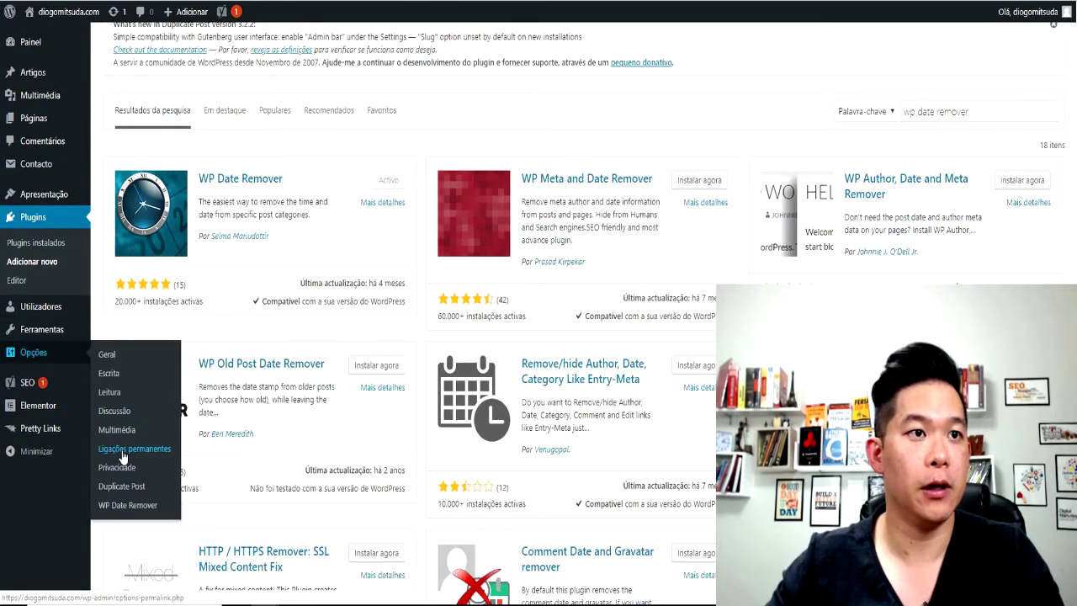
click(122, 456)
scroll(274, 463, down, 6)
click(442, 306)
click(418, 599)
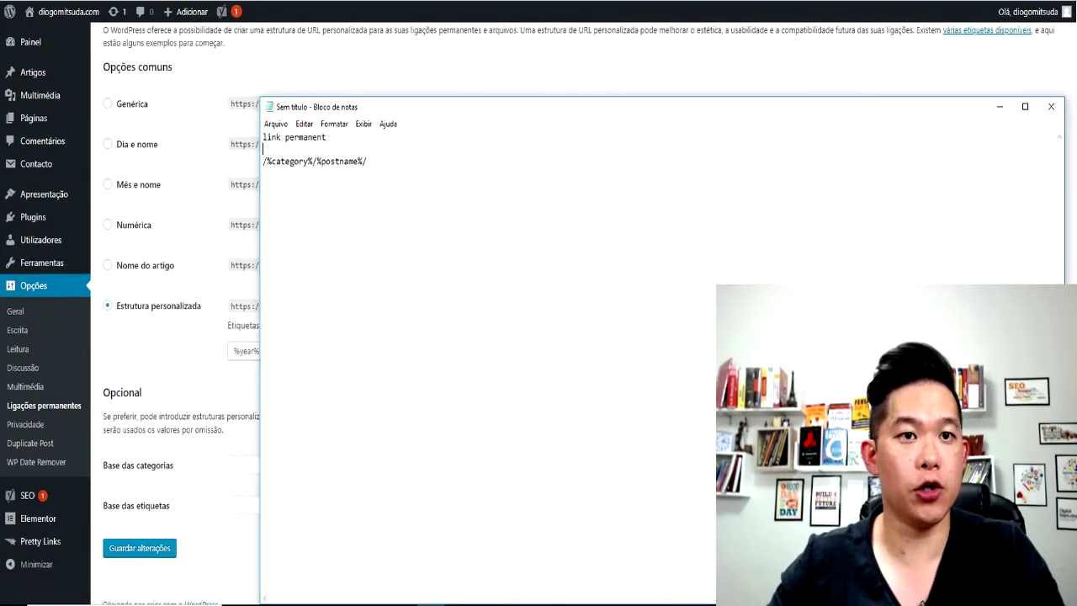
drag(373, 164, 263, 162)
click(311, 184)
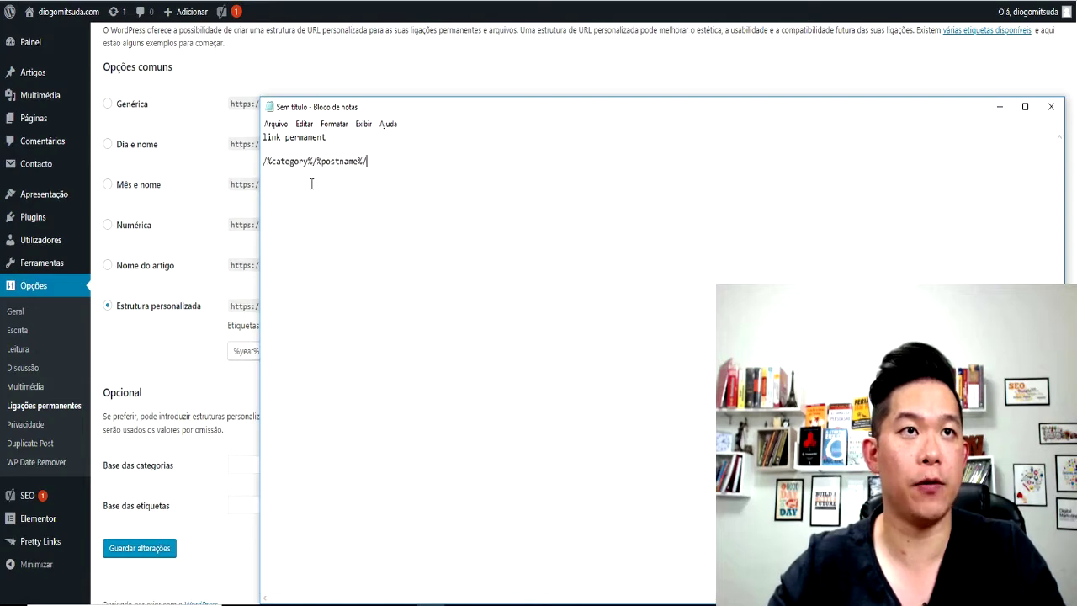
click(220, 281)
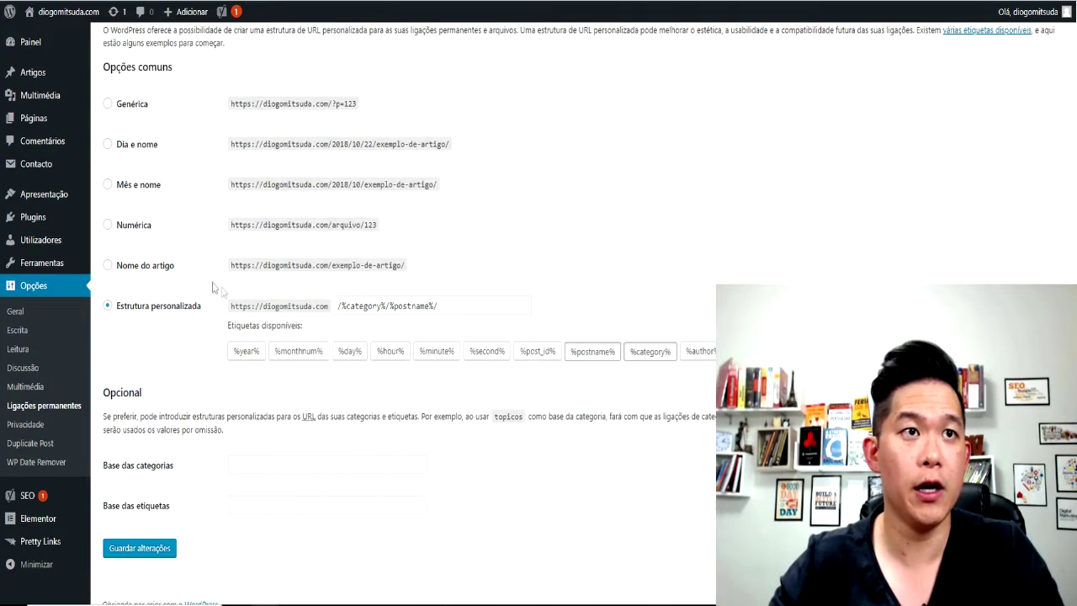
Save the permalink settings and return to the article being edited.
click(142, 551)
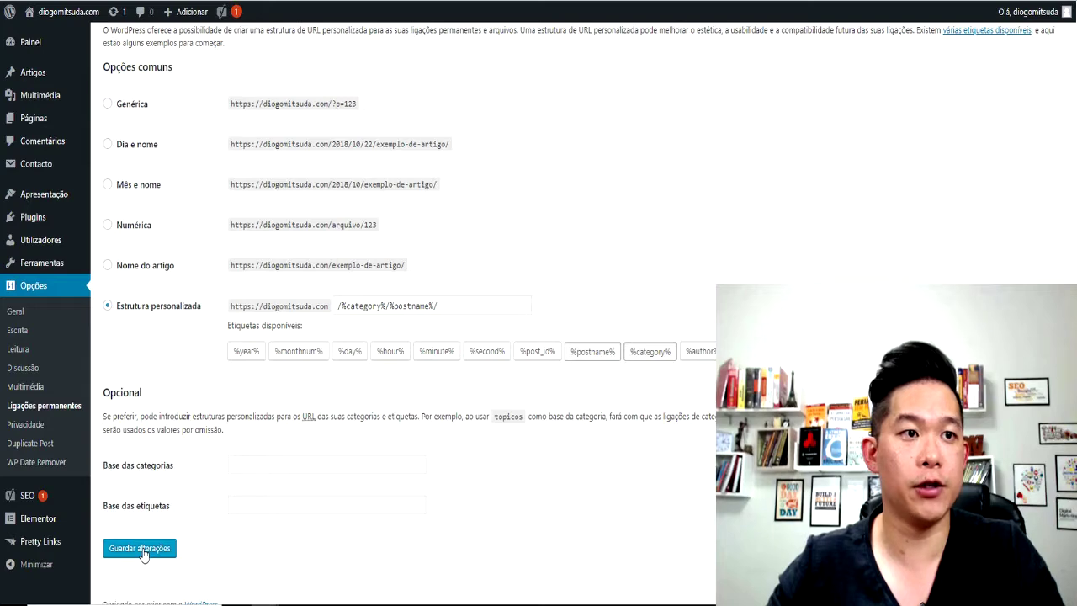
click(517, 1)
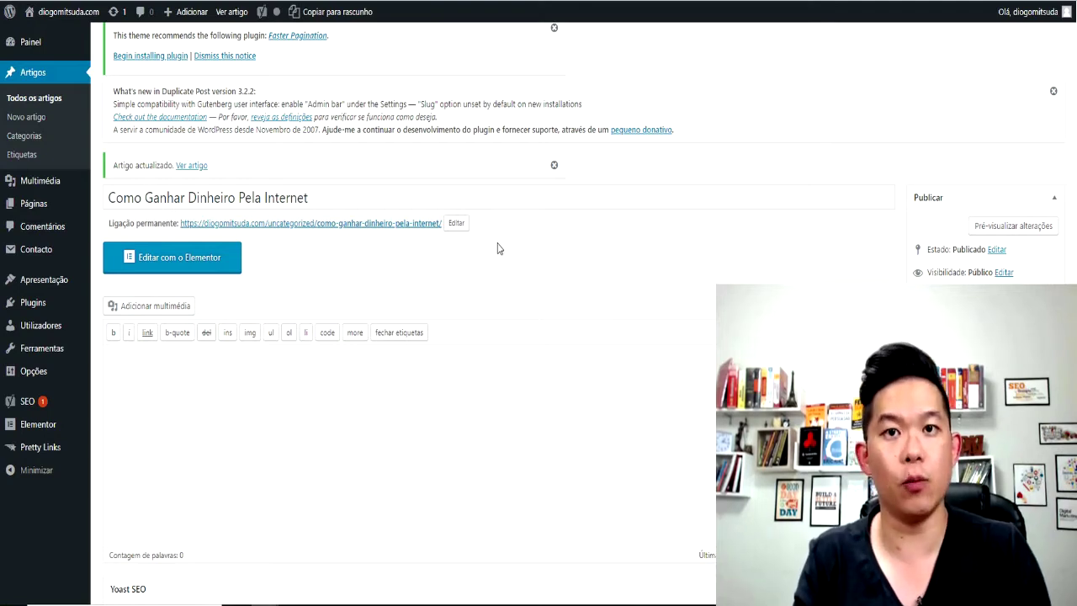
click(394, 423)
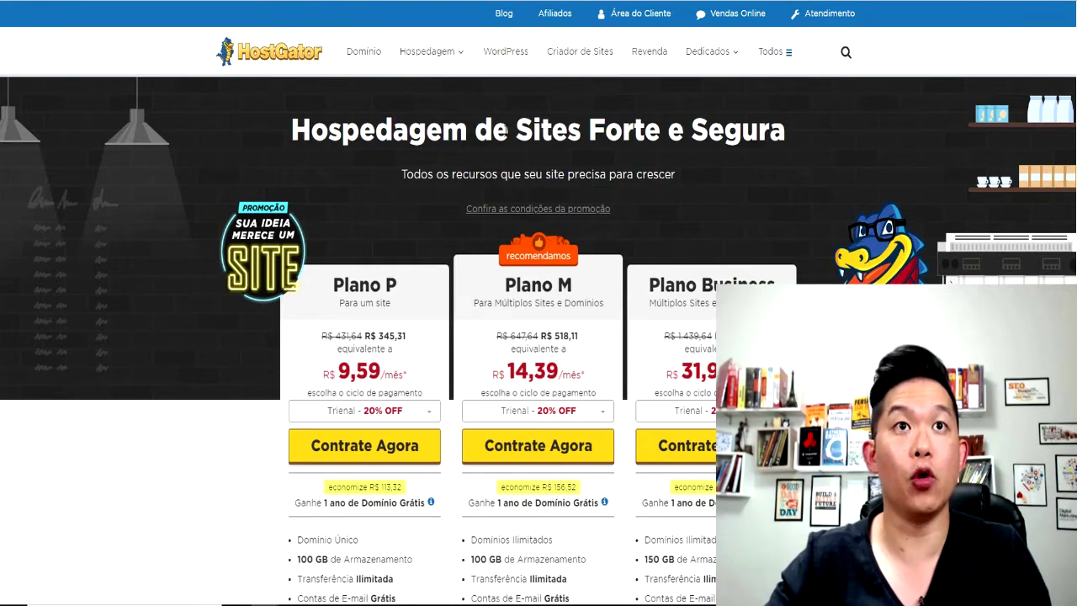
Open HostGator's domain registration page and search for the site owner's name followed by "teste" with the .com.br extension.
click(359, 55)
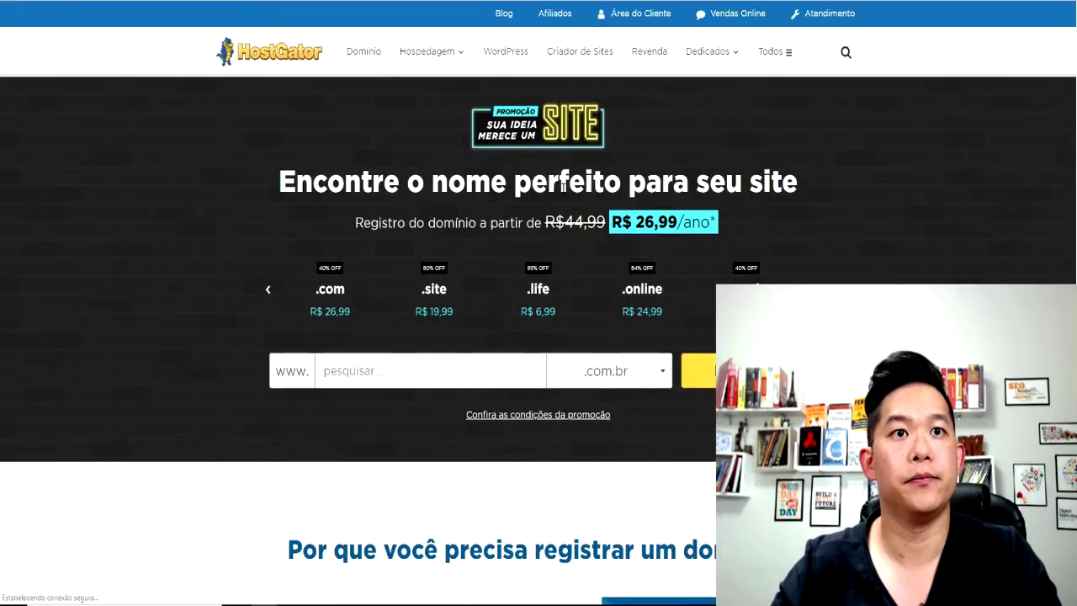
scroll(463, 321, down, 1)
click(447, 298)
text(diogomitsudate)
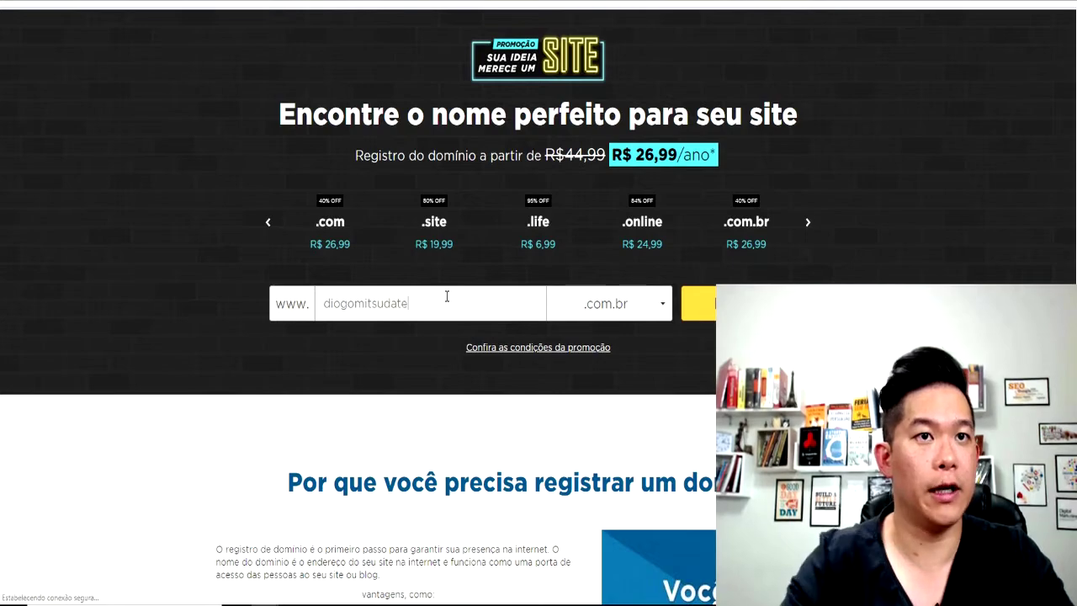
text(ste)
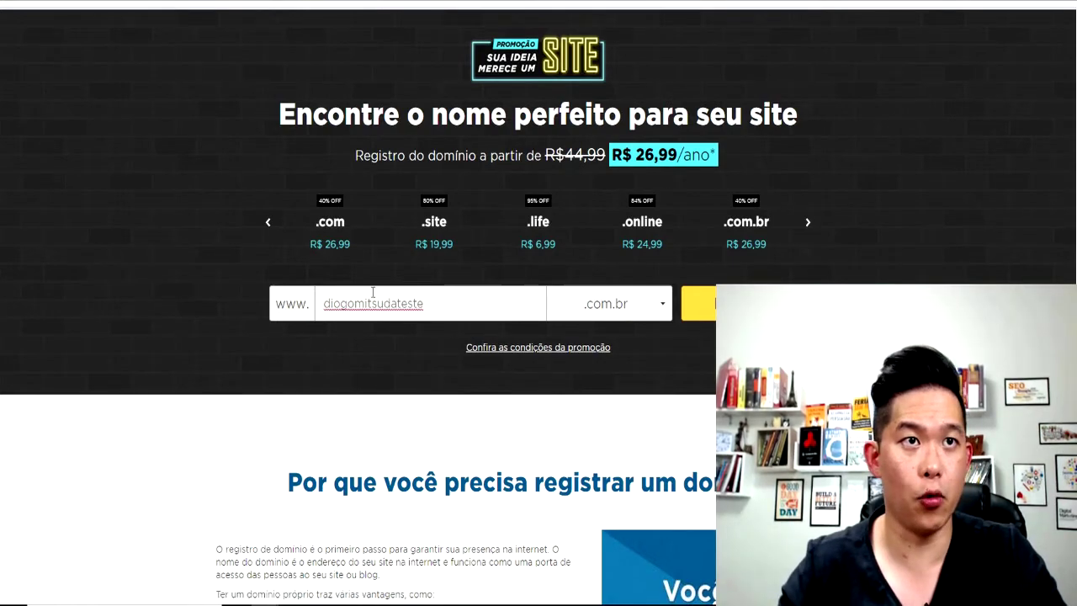
click(693, 302)
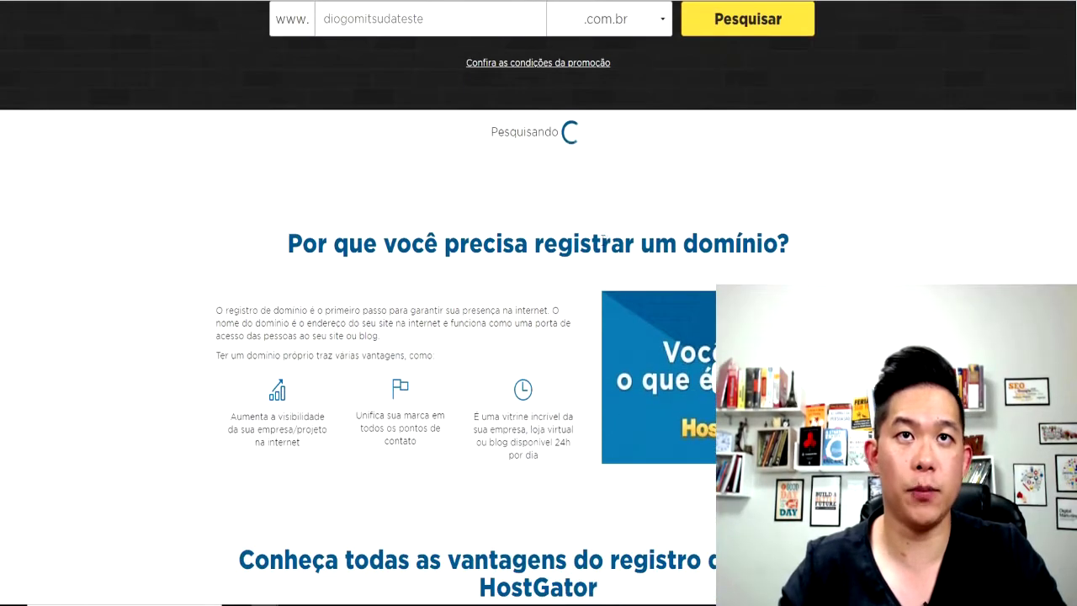
scroll(603, 240, up, 2)
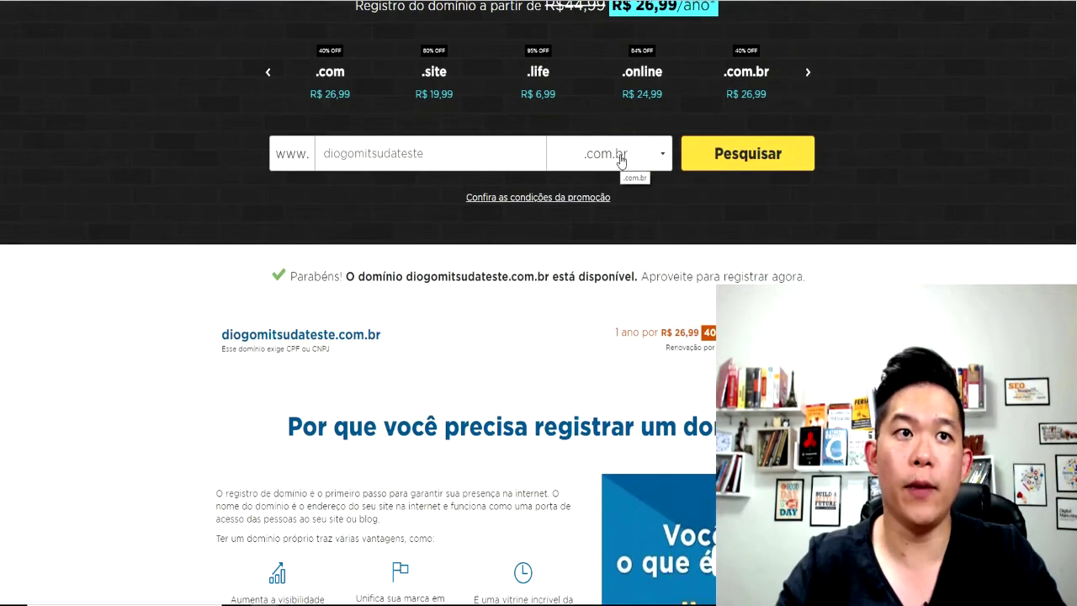
Remove "teste" from the domain name and search for its .com.br availability.
click(620, 159)
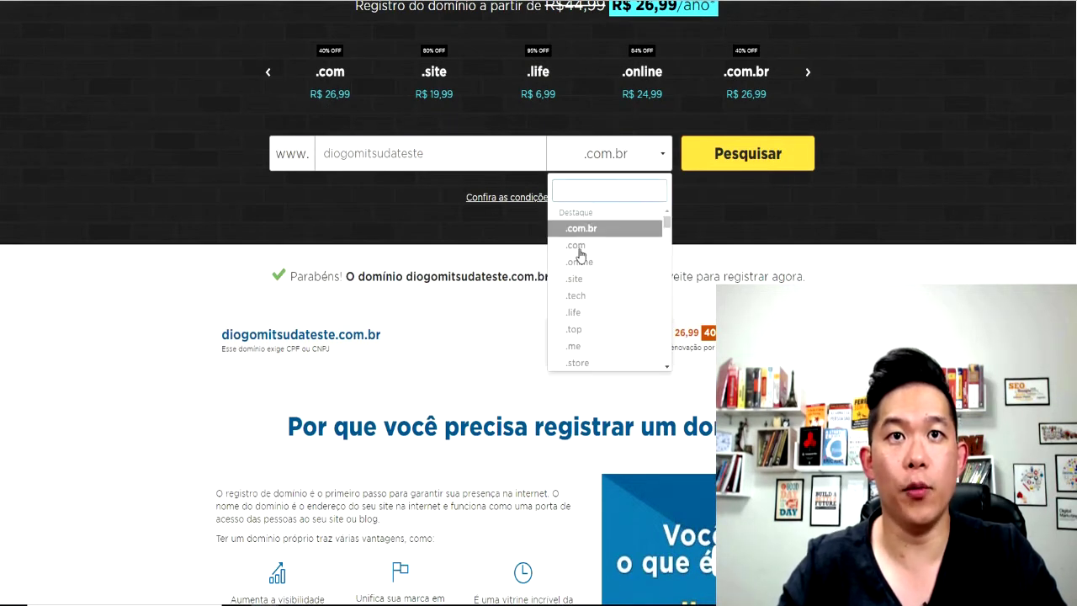
drag(397, 158, 493, 164)
key(BackSpace)
click(721, 161)
scroll(723, 168, down, 2)
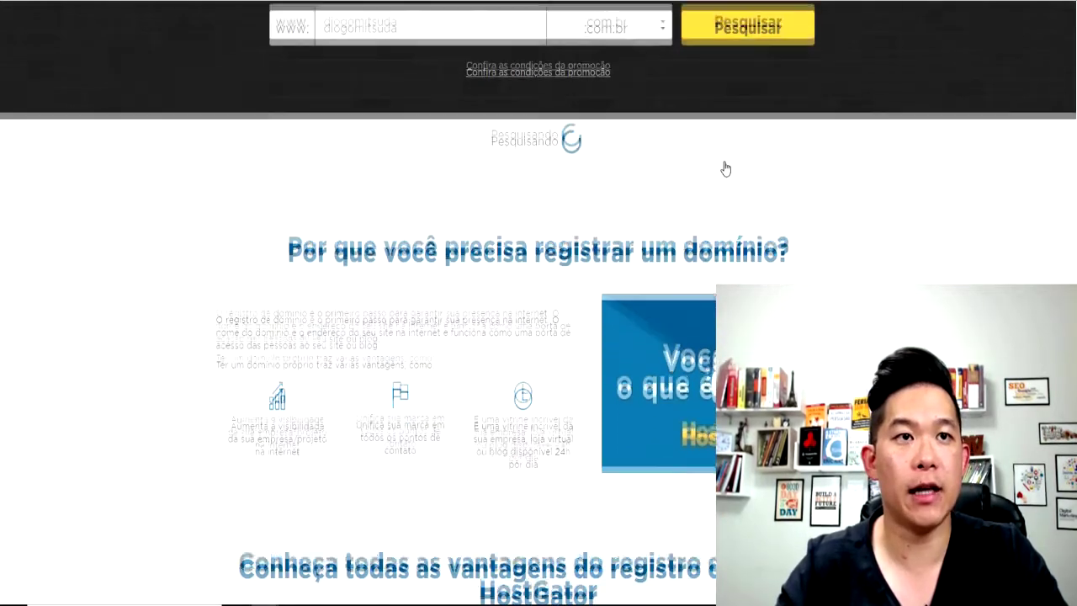
Switch the domain extension to .com and search for the same name again.
drag(351, 200, 460, 211)
scroll(568, 228, up, 3)
click(565, 222)
click(587, 300)
click(716, 229)
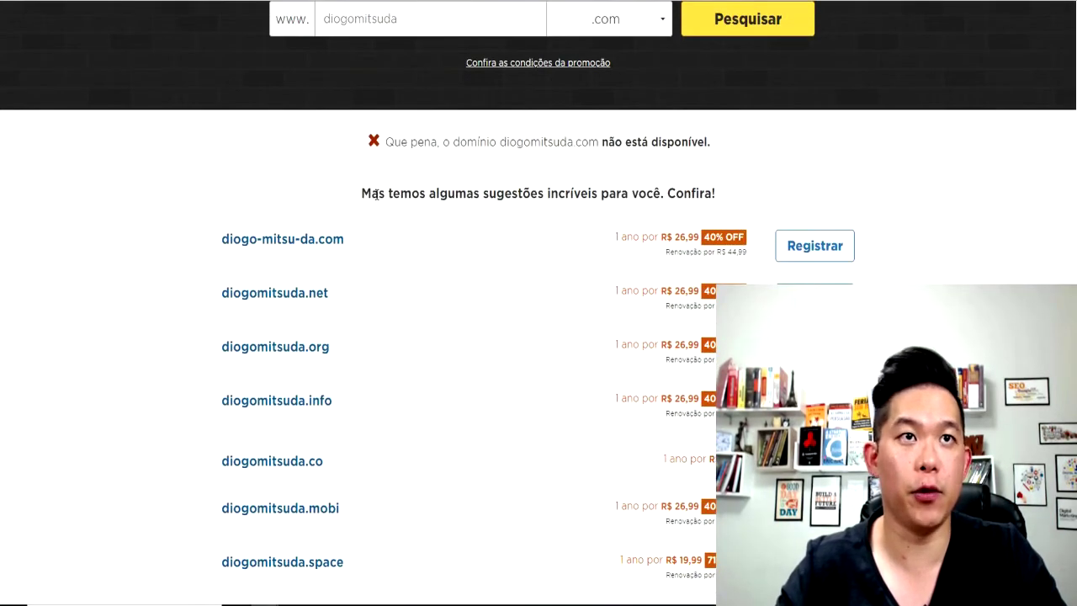
Review the suggested alternative domains and their yearly registration prices.
drag(420, 194, 621, 194)
click(683, 193)
scroll(680, 204, up, 2)
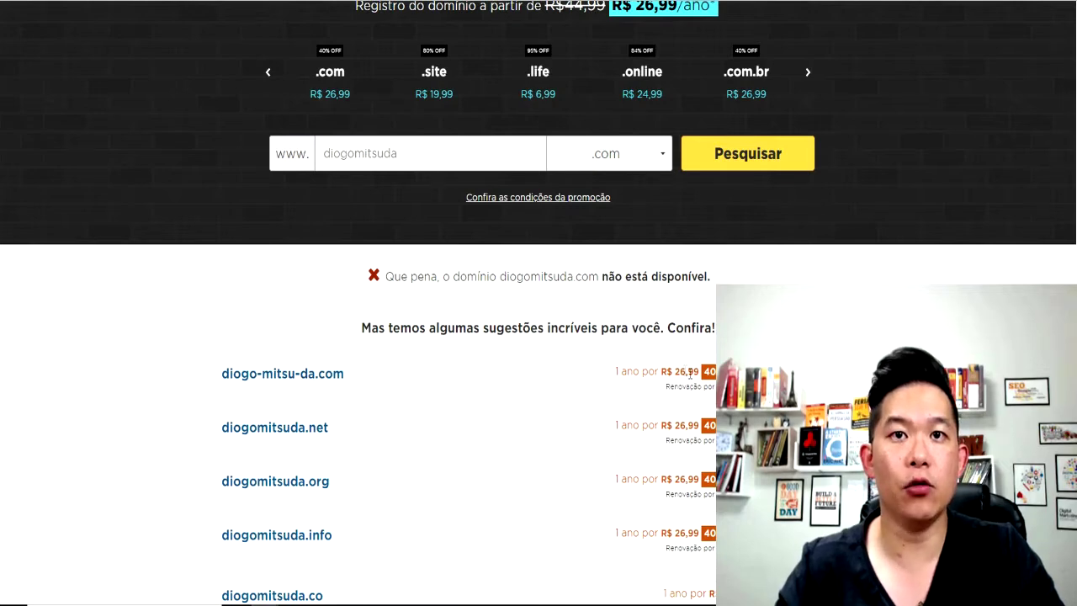
drag(678, 371, 695, 426)
click(695, 426)
scroll(686, 387, down, 2)
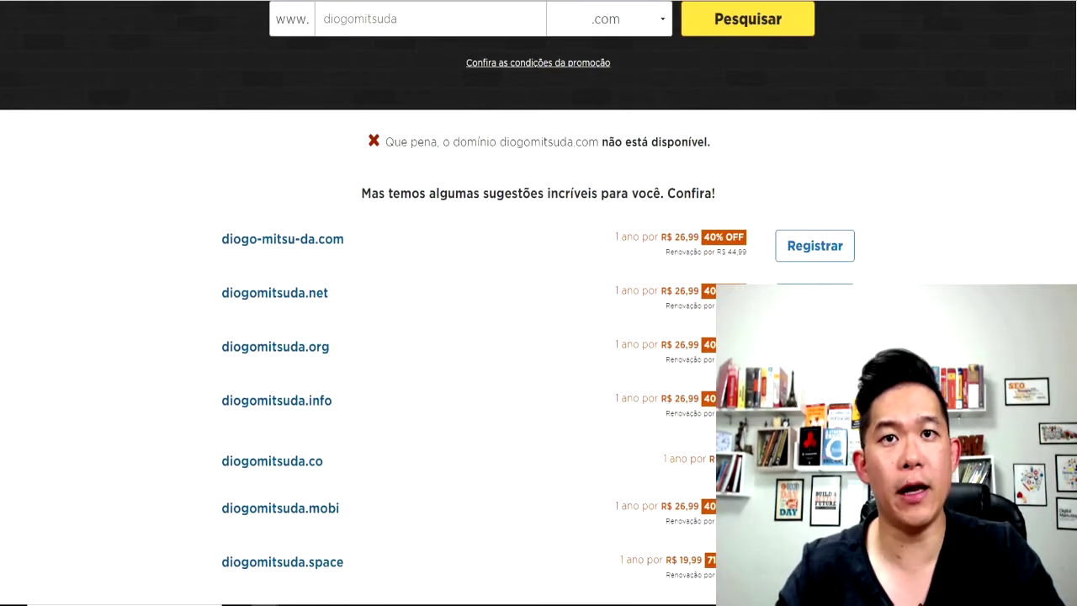
drag(678, 345, 698, 345)
scroll(686, 344, up, 1)
drag(676, 304, 699, 304)
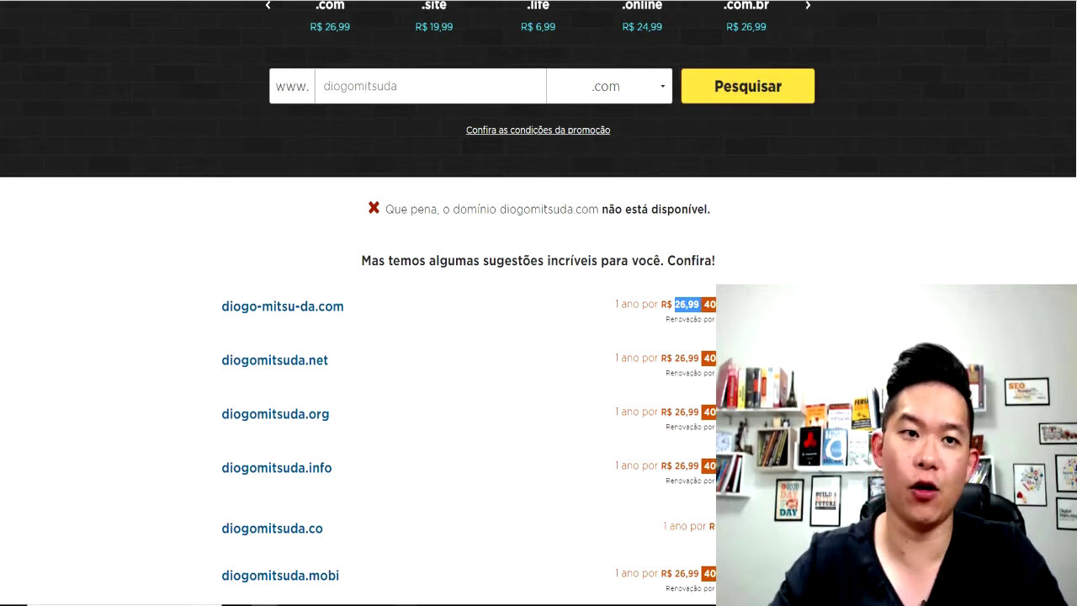
Open Calculator, divide 30 by 360 to work out the domain's daily cost, and minimize it.
key(XF86Calculator)
text(30/360)
key(Return)
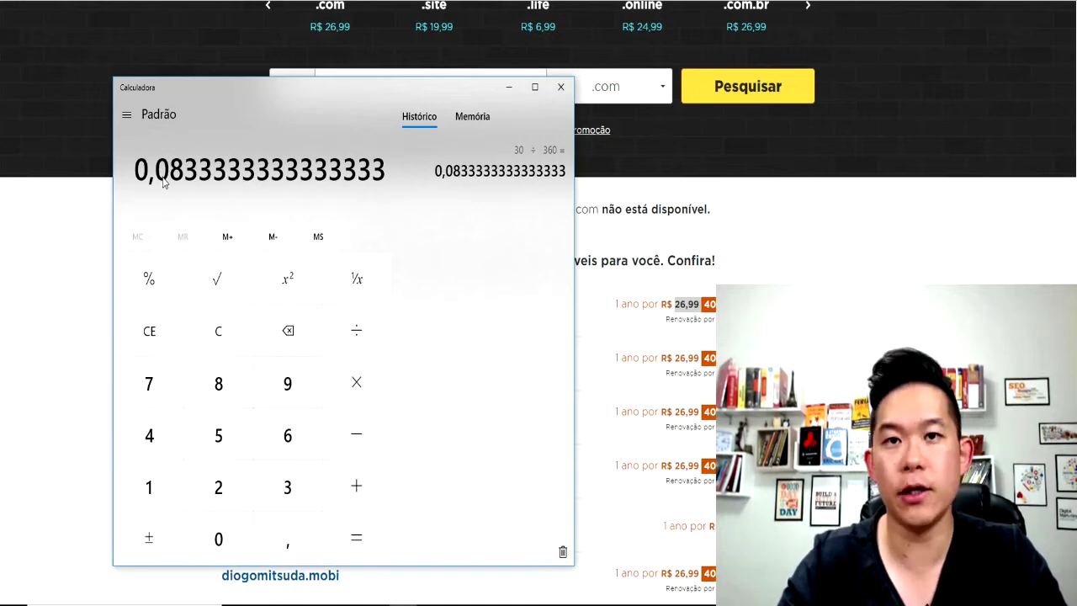
click(507, 89)
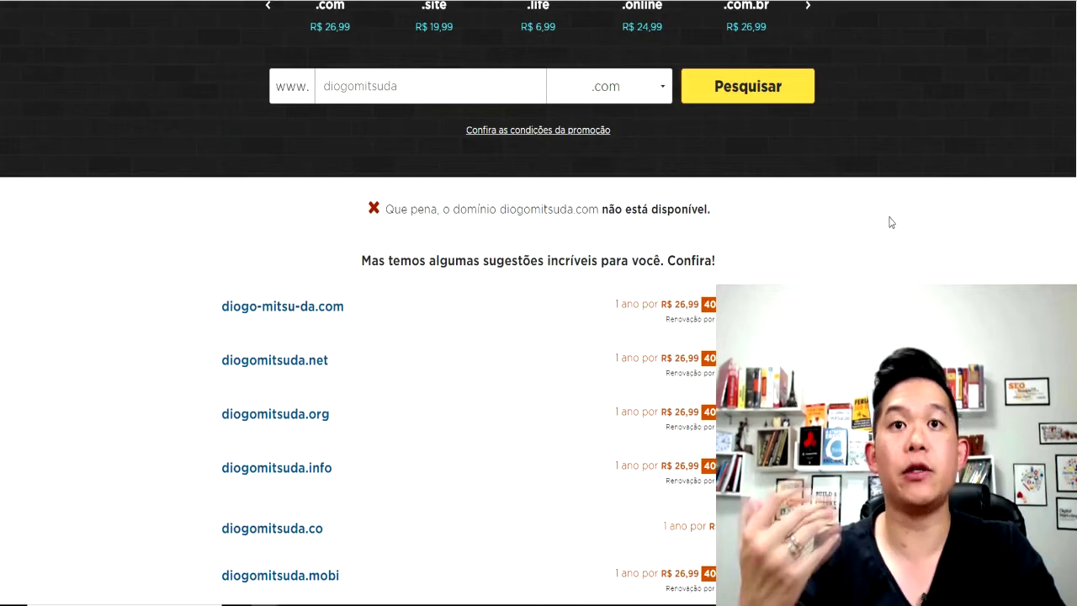